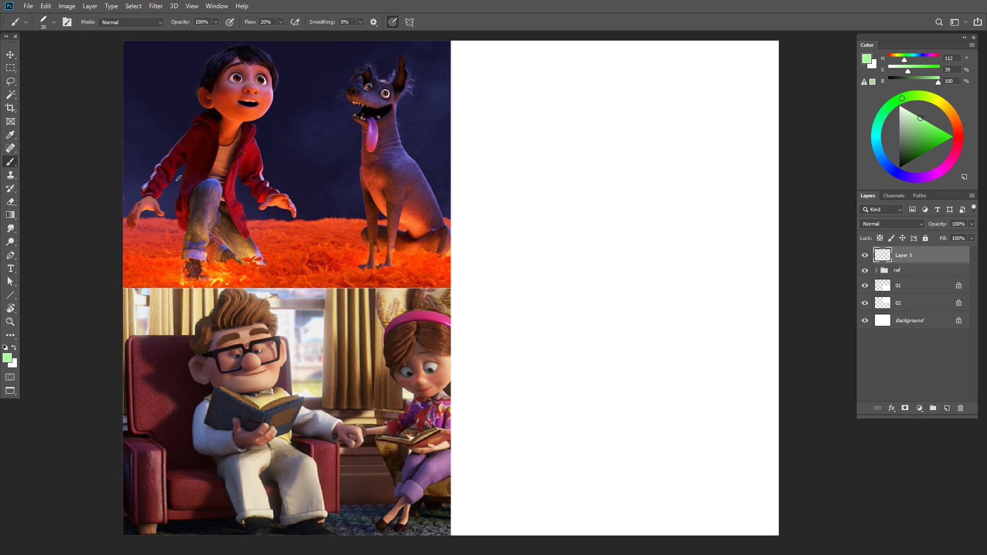
Step: Sketch orange light-direction arrows around the boy in the upper reference image, undoing the last stray stroke
drag(954, 123, 954, 118)
click(950, 135)
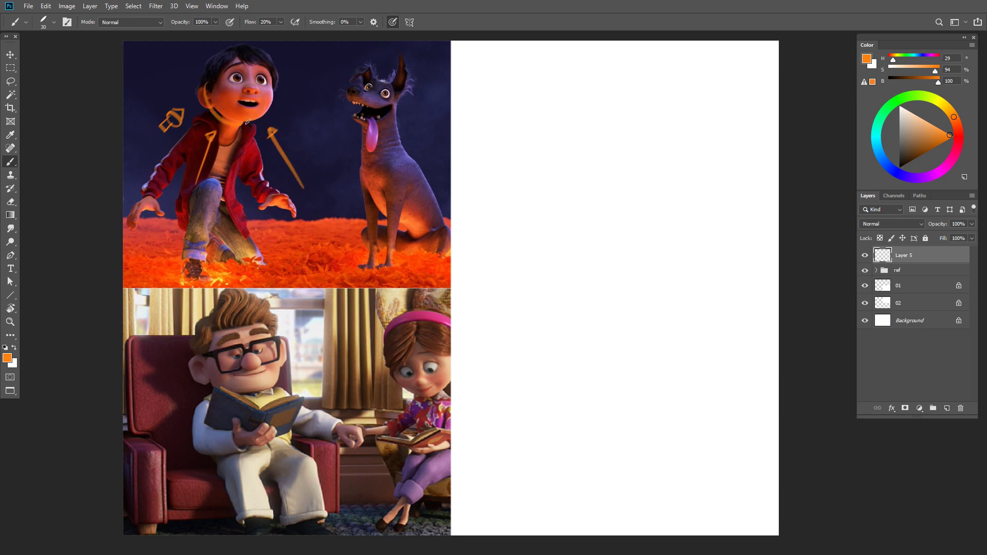
key(ctrl+z)
Step: Sketch a pale violet light-direction arrow in the sky between the boy and the dog
key(x)
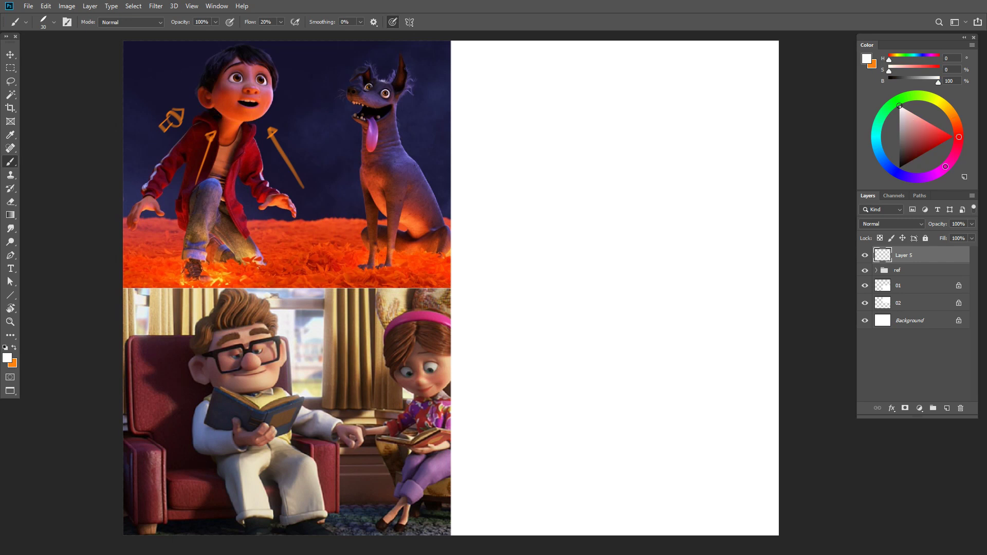
drag(945, 167, 933, 176)
click(916, 115)
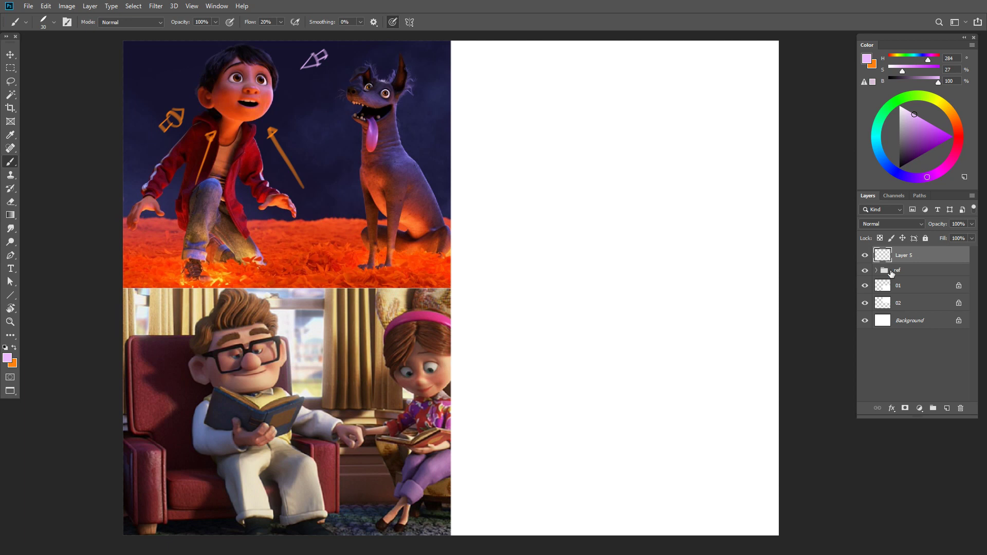
Step: Hide the arrow sketches on Layer 5 and make layer 02 active, with indigo as the brush colour
click(864, 256)
click(905, 286)
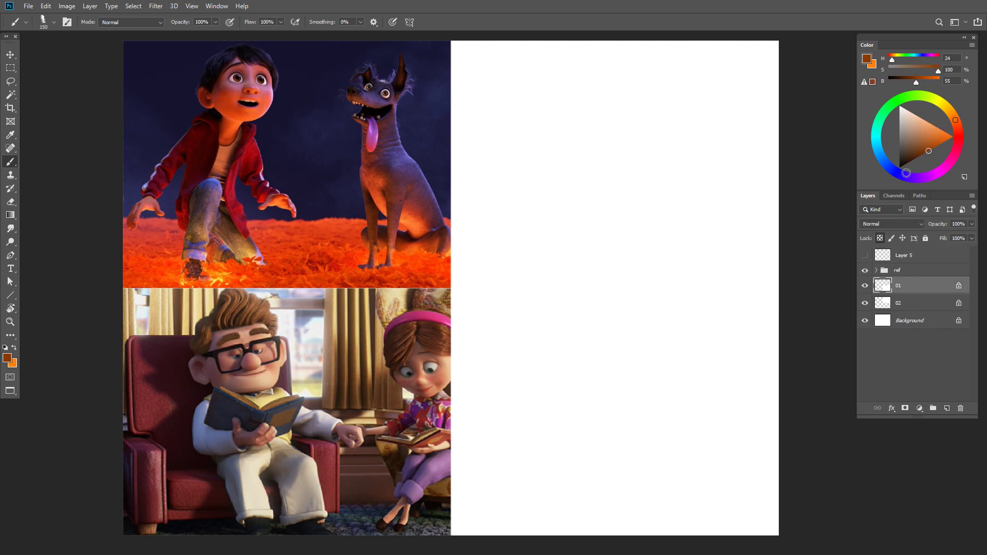
click(907, 173)
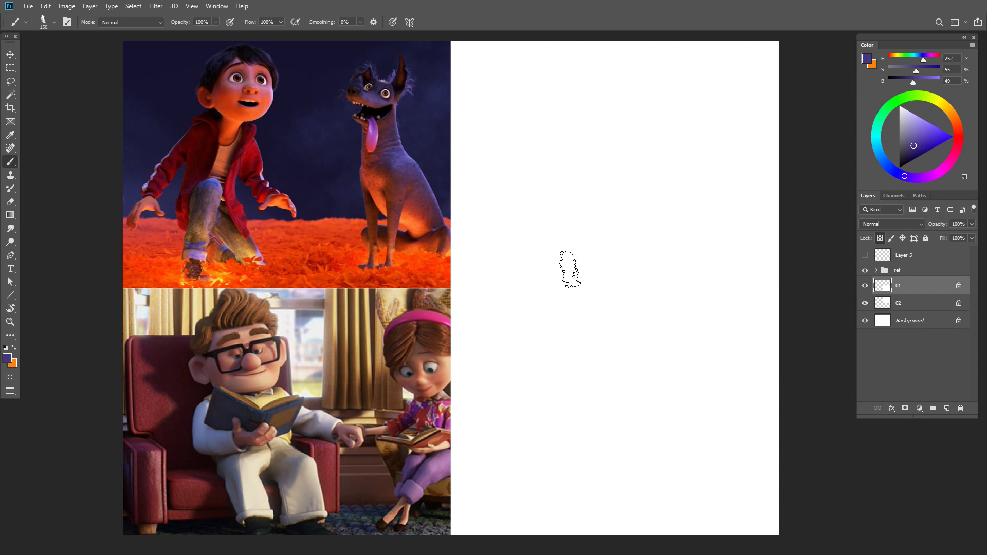
click(865, 287)
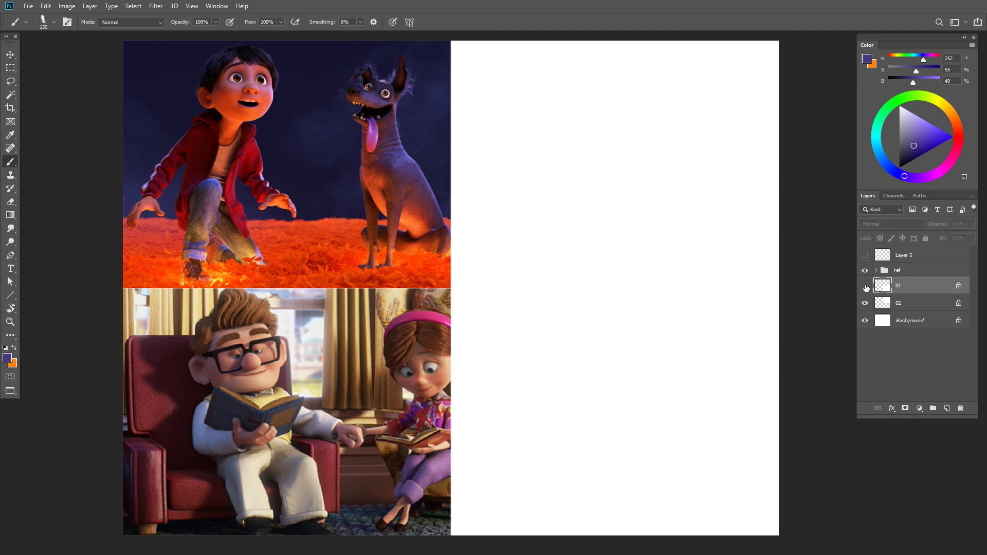
drag(865, 304, 865, 321)
click(866, 285)
click(905, 304)
Step: Block in the blank canvas area beside the boy-and-dog reference with indigo, enlarging the brush to 300
mouse_move(530, 137)
mouse_down()
mouse_move(592, 121)
mouse_move(540, 87)
mouse_move(749, 60)
mouse_move(466, 51)
mouse_move(473, 177)
mouse_move(489, 231)
mouse_move(774, 244)
mouse_move(710, 108)
mouse_move(636, 67)
mouse_move(627, 129)
mouse_move(705, 204)
mouse_move(489, 111)
mouse_move(452, 70)
mouse_move(509, 45)
mouse_up()
key(bracketright)
key(bracketright)
key(bracketright)
key(bracketright)
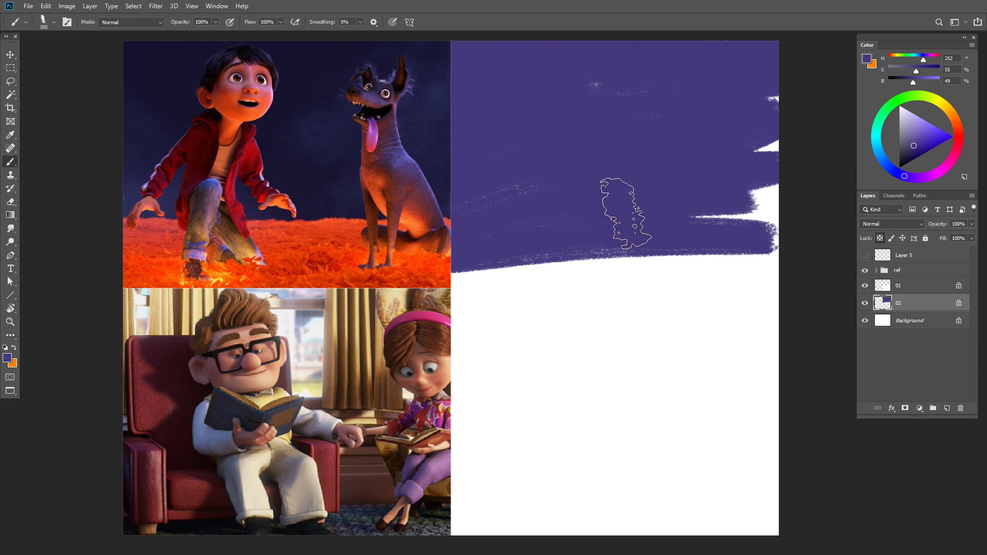
Step: Fill the gaps at the indigo panel's edge and darken its sky area to deep navy
click(908, 150)
mouse_move(776, 95)
mouse_down()
mouse_move(642, 65)
mouse_move(430, 121)
mouse_move(577, 187)
mouse_move(436, 230)
mouse_move(774, 170)
mouse_move(785, 263)
mouse_move(766, 99)
mouse_move(485, 97)
mouse_move(573, 88)
mouse_move(623, 193)
mouse_move(773, 234)
mouse_up()
click(908, 160)
Step: Paint the lower third of the navy panel as a saturated red-orange ground with a straight horizon
click(954, 117)
click(929, 144)
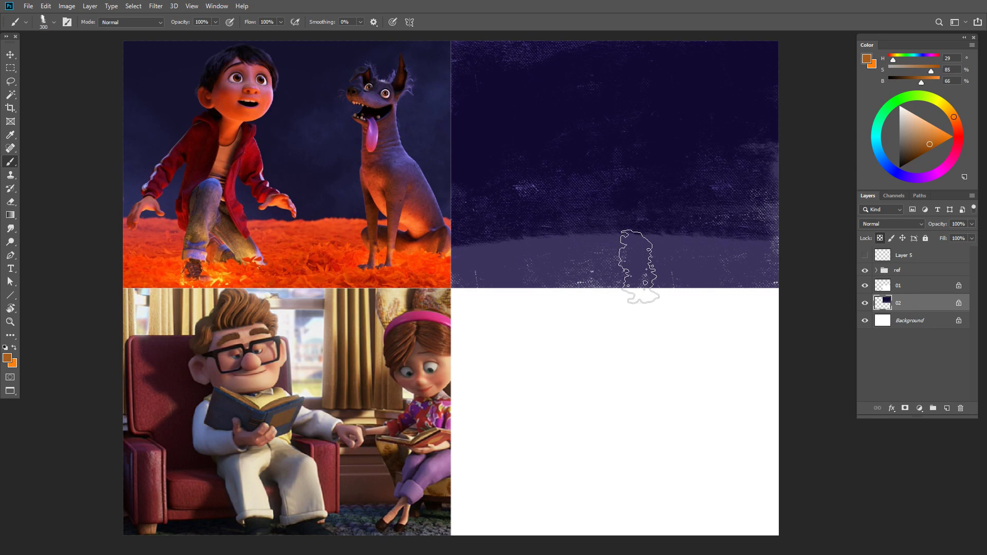
mouse_move(639, 267)
mouse_down()
mouse_move(756, 265)
mouse_move(698, 231)
mouse_move(463, 216)
mouse_move(663, 250)
mouse_move(694, 267)
mouse_up()
click(943, 138)
click(949, 136)
key(bracketleft)
key(bracketleft)
key(bracketleft)
click(957, 127)
mouse_move(621, 253)
mouse_down()
mouse_move(792, 215)
mouse_move(496, 231)
mouse_move(697, 265)
mouse_up()
Step: Brush a lighter orange glow along the bottom of the ground with a size 125 brush
click(955, 119)
key(bracketleft)
key(bracketleft)
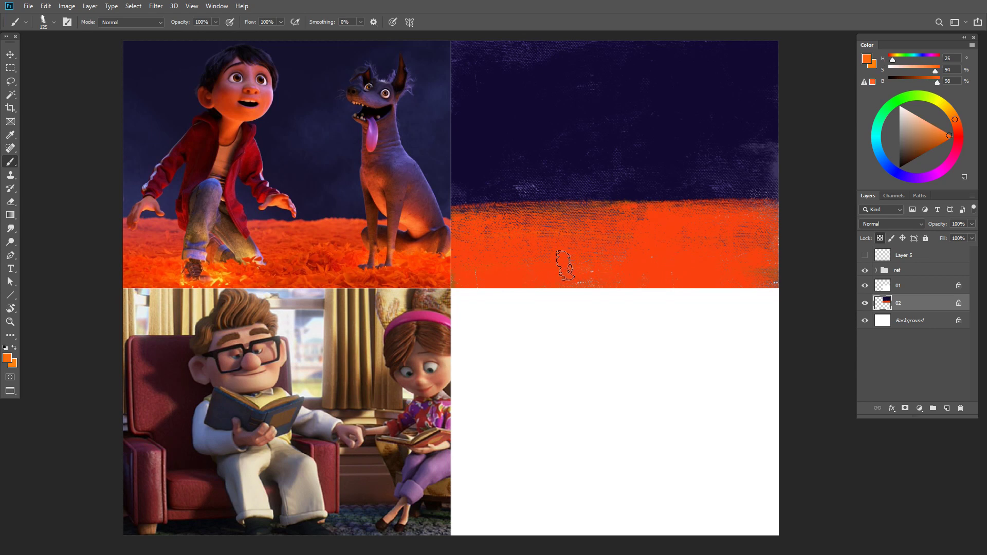
mouse_move(565, 265)
mouse_down()
mouse_move(590, 281)
mouse_move(746, 269)
mouse_move(483, 257)
mouse_move(507, 283)
mouse_up()
Step: Brush a muted lavender tint over the left part of the orange ground near the horizon, undoing the paler first attempt
key(bracketright)
key(bracketright)
key(bracketright)
click(881, 156)
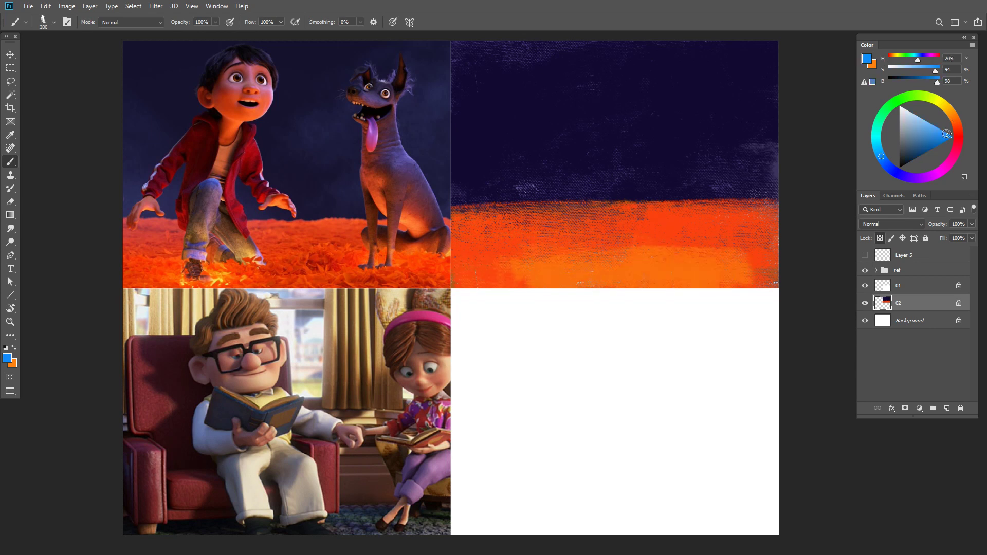
click(935, 174)
click(913, 114)
drag(498, 223, 550, 223)
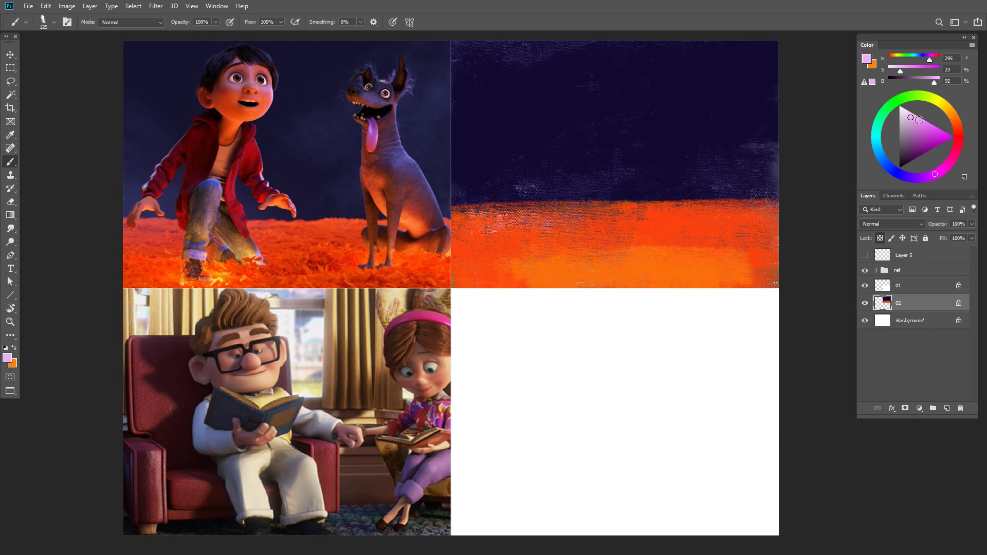
key(ctrl+z)
click(913, 126)
drag(479, 226, 564, 230)
Step: Paint a yellow-orange highlight along the foreground of the orange ground
key(bracketleft)
alt+click(739, 250)
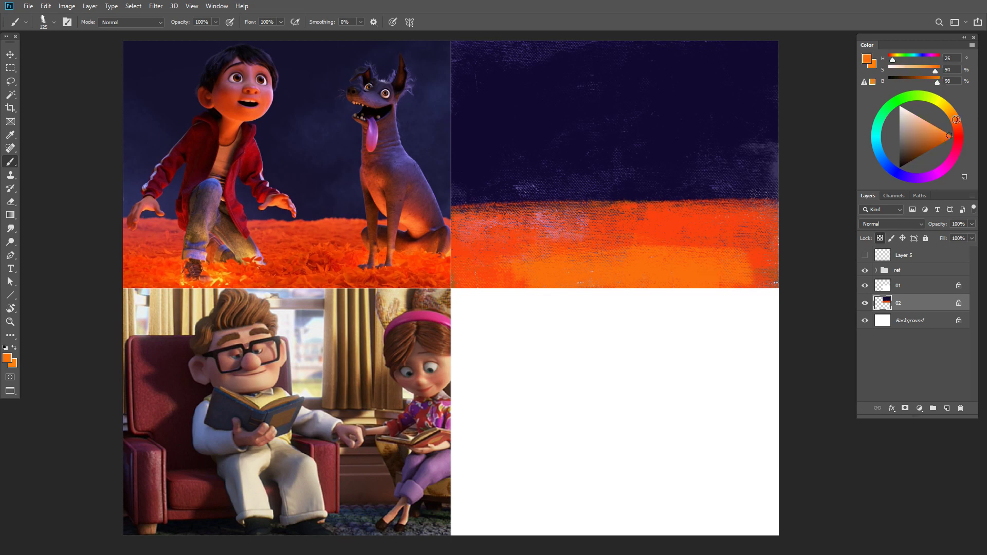
click(950, 112)
click(947, 139)
mouse_move(715, 273)
mouse_down()
mouse_move(615, 261)
mouse_move(464, 290)
mouse_up()
click(948, 137)
drag(650, 273, 550, 271)
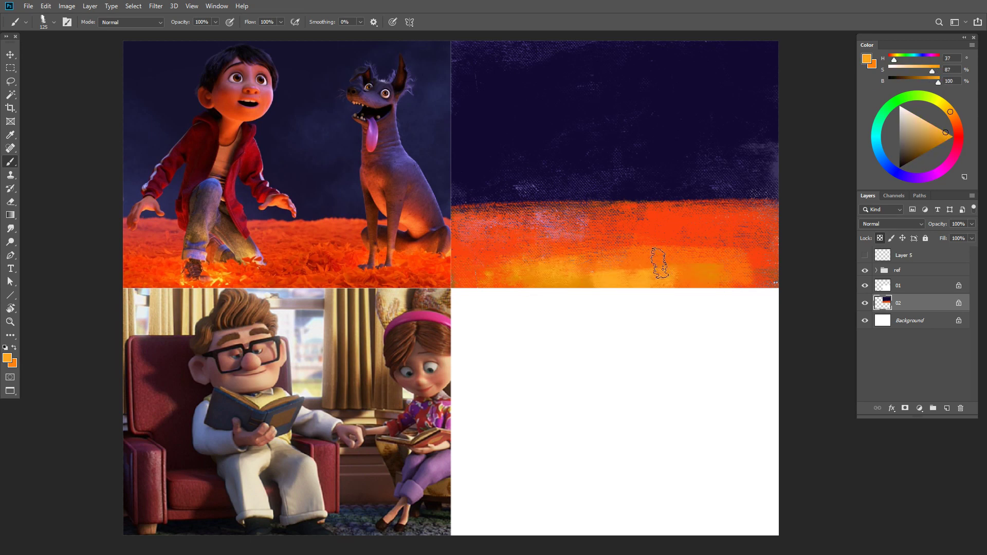
Step: Blend red-orange strokes back over the foreground highlight and the lavender patch on the ground
click(957, 127)
drag(723, 268, 534, 289)
drag(538, 230, 587, 224)
Step: On a new layer clipped to 02, fill a large circle across the horizon with dark red and lock its transparent pixels
click(946, 407)
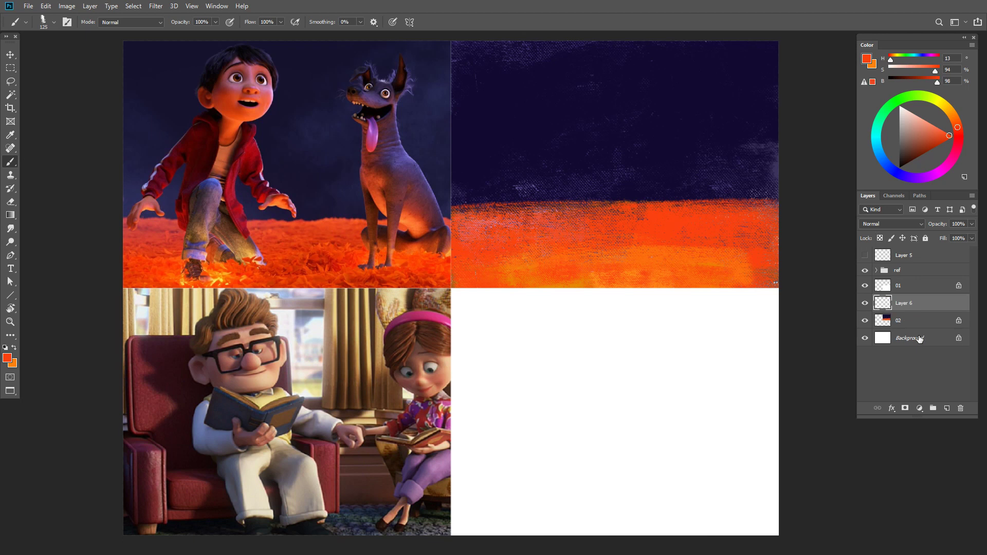
alt+click(913, 311)
alt+click(749, 121)
click(958, 139)
click(927, 152)
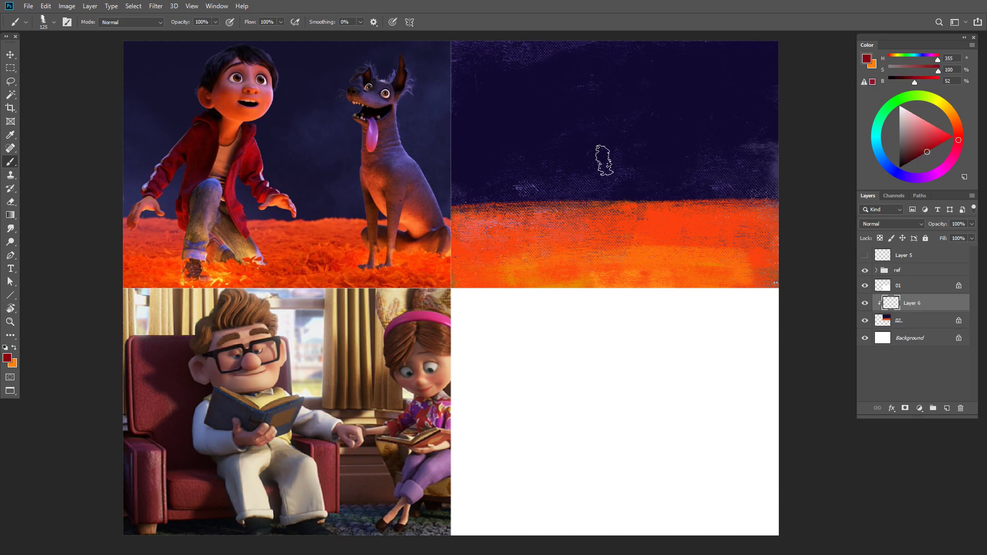
key(m)
mouse_move(607, 155)
mouse_down()
mouse_move(679, 210)
mouse_move(653, 183)
mouse_up()
key(alt+BackSpace)
key(ctrl+d)
key(b)
key(slash)
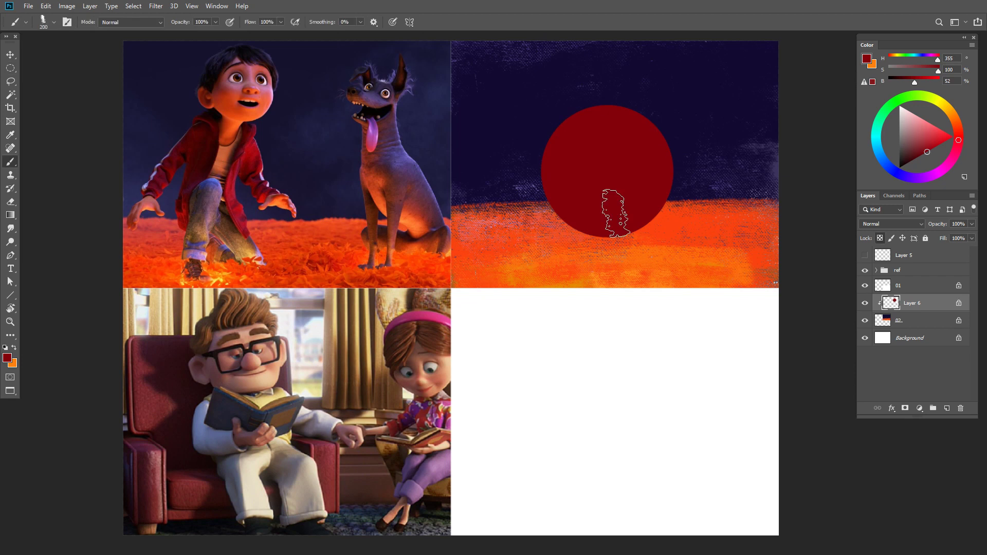
Step: Shade the red circle toward maroon by blending in tones sampled from it and the navy background
alt+click(678, 141)
alt+click(653, 157)
alt+click(678, 141)
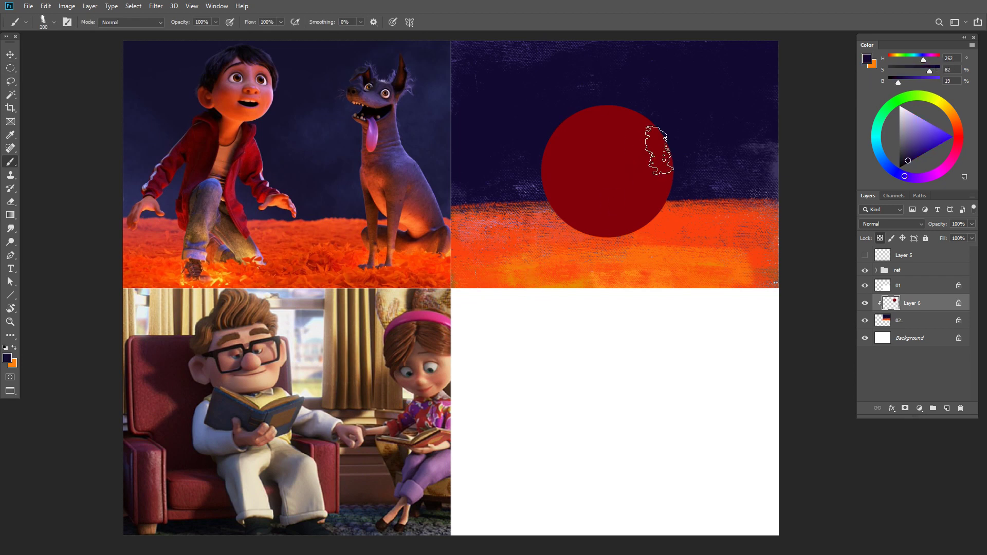
alt+click(654, 151)
alt+click(687, 162)
alt+click(661, 156)
mouse_move(659, 141)
mouse_down()
mouse_move(655, 166)
mouse_move(649, 126)
mouse_move(596, 118)
mouse_move(664, 178)
mouse_up()
alt+click(652, 157)
key(bracketright)
key(bracketright)
Step: Brush a brighter red onto the lower left of the maroon circle
alt+click(577, 212)
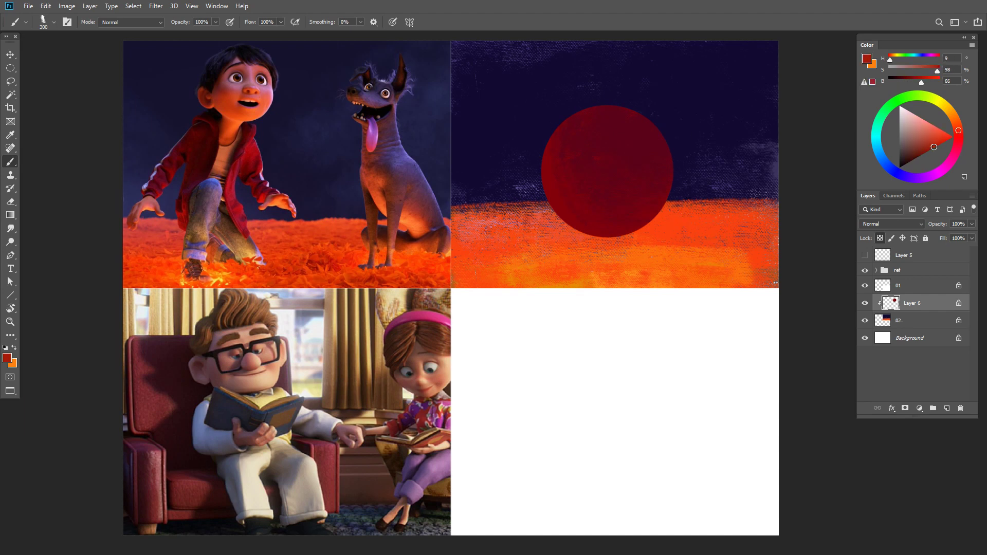
mouse_move(568, 224)
mouse_down()
mouse_move(586, 181)
mouse_move(628, 216)
mouse_move(540, 202)
mouse_move(541, 178)
mouse_move(579, 201)
mouse_up()
key(bracketleft)
key(bracketleft)
key(bracketleft)
Step: Apply gradients of the ground's sampled orange from the circle's lower left toward its upper right
alt+click(608, 246)
key(g)
mouse_move(564, 279)
mouse_down()
mouse_move(623, 161)
mouse_move(638, 99)
mouse_up()
drag(543, 226, 626, 144)
Step: Brush bright orange bounce light along the sphere's lower-left and bottom edge
key(b)
click(954, 118)
key(bracketleft)
key(bracketleft)
key(bracketleft)
key(bracketleft)
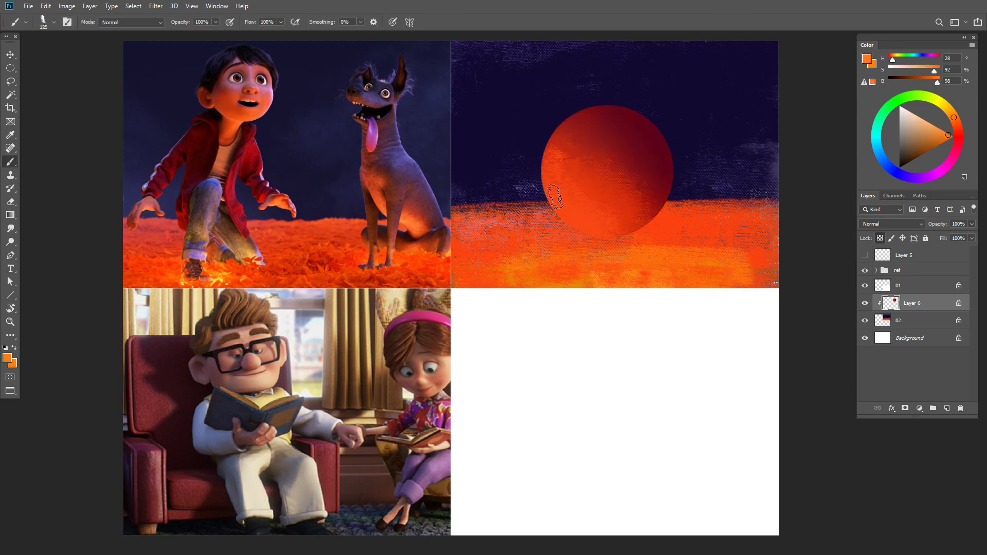
mouse_move(544, 182)
mouse_down()
mouse_move(608, 238)
mouse_move(635, 231)
mouse_up()
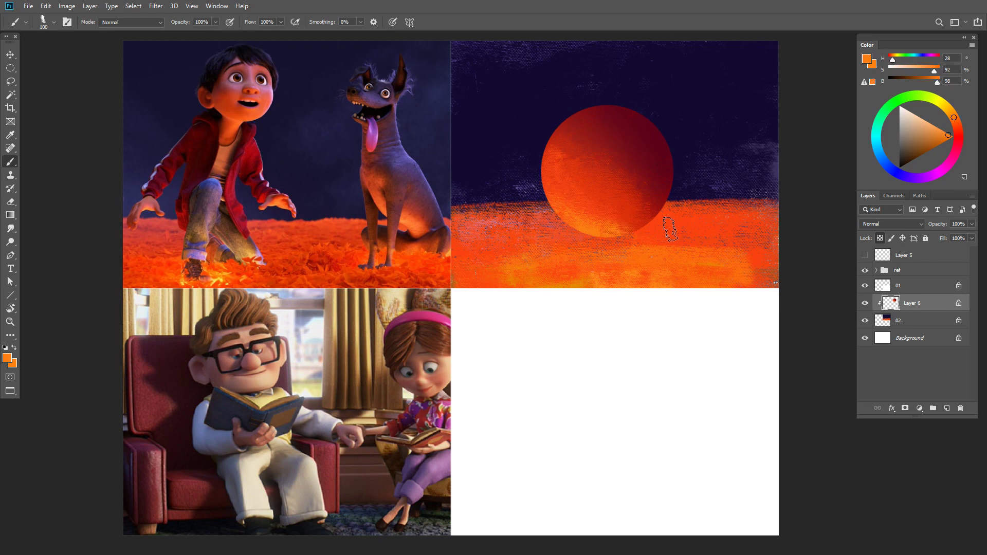
Step: Set up a lilac brush with airbrush build-up, 39% flow and size 200, undoing the duller test stroke on the sphere
alt+click(662, 157)
click(939, 172)
click(907, 128)
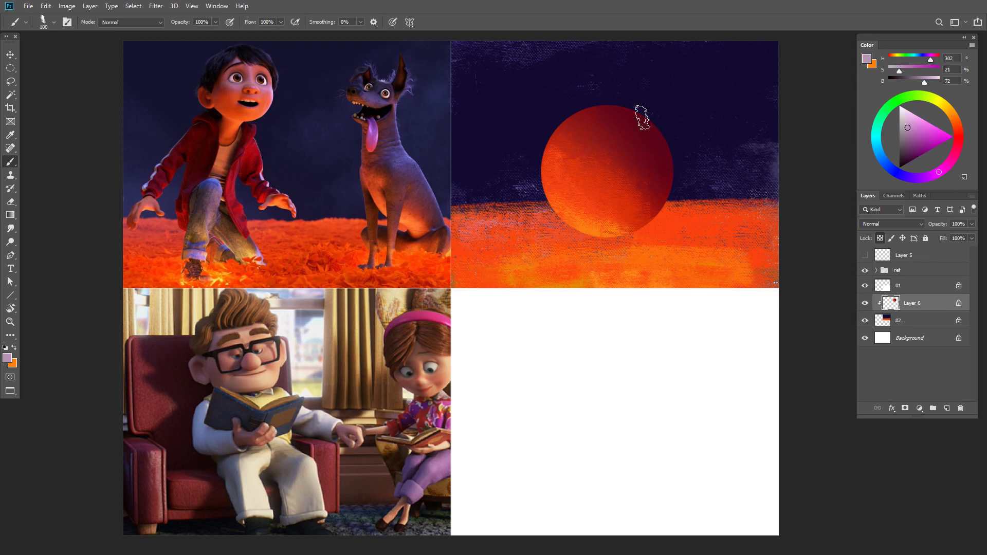
drag(642, 118, 646, 127)
key(ctrl+z)
click(914, 124)
click(295, 22)
drag(281, 22, 252, 35)
key(bracketright)
key(bracketright)
key(bracketright)
key(bracketright)
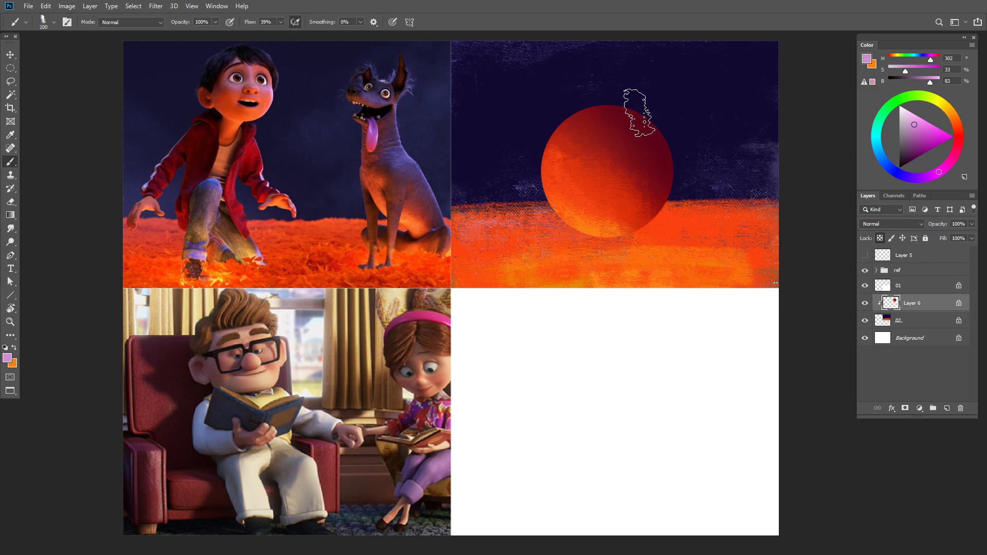
Step: Brush lilac light over the sphere's upper right and blend it down the right side with sampled tones
mouse_move(639, 113)
mouse_down()
mouse_move(656, 147)
mouse_move(642, 125)
mouse_move(648, 138)
mouse_move(669, 130)
mouse_move(638, 103)
mouse_move(646, 99)
mouse_move(661, 125)
mouse_move(674, 176)
mouse_move(641, 132)
mouse_move(660, 162)
mouse_move(678, 155)
mouse_move(674, 172)
mouse_move(585, 112)
mouse_move(663, 182)
mouse_move(576, 114)
mouse_move(609, 108)
mouse_move(669, 175)
mouse_move(604, 109)
mouse_up()
key(x)
alt+click(646, 128)
alt+click(646, 221)
alt+click(632, 163)
mouse_move(640, 139)
mouse_down()
mouse_move(666, 171)
mouse_move(670, 216)
mouse_up()
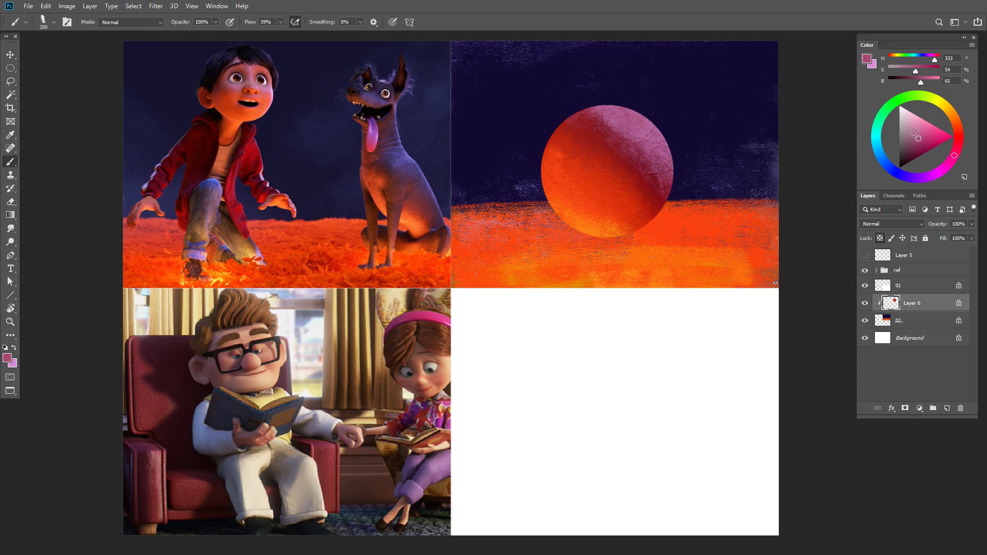
Step: Paint a brighter pale violet rim along the sphere's upper-right edge, using a brush reduced to size 70
drag(914, 133, 911, 125)
click(929, 175)
click(917, 115)
drag(618, 94, 656, 125)
key(bracketleft)
key(bracketleft)
key(bracketleft)
key(bracketleft)
key(bracketleft)
key(bracketleft)
key(bracketleft)
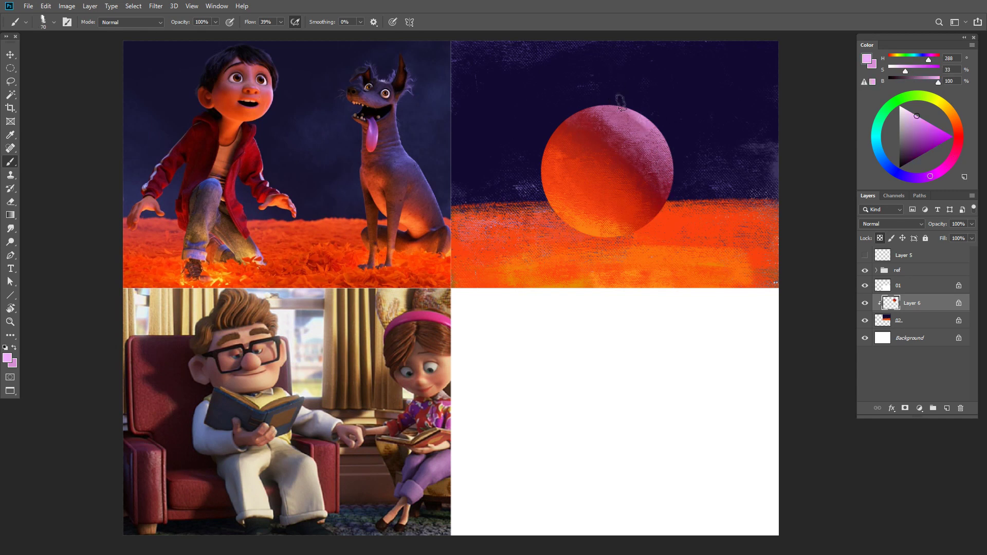
drag(606, 107, 672, 162)
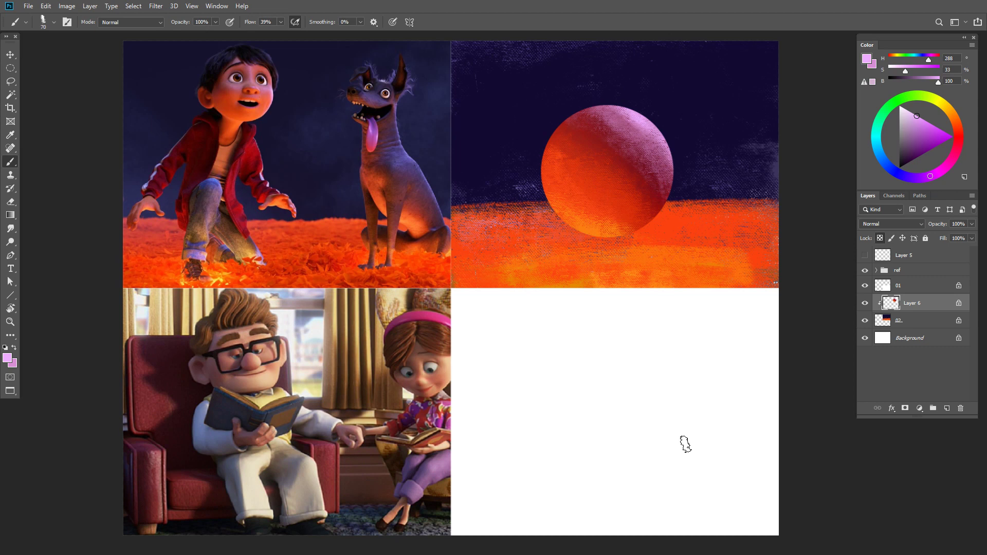
Step: On layer 02, blend sampled pinkish tones into the ground near the horizon to the left of the sphere
key(alt+bracketleft)
alt+click(517, 237)
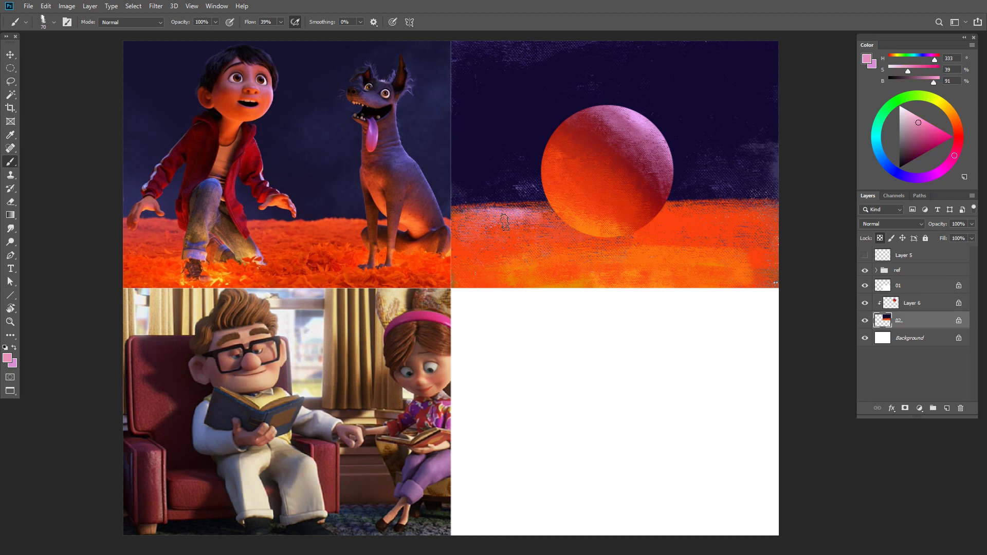
alt+click(512, 192)
alt+click(470, 213)
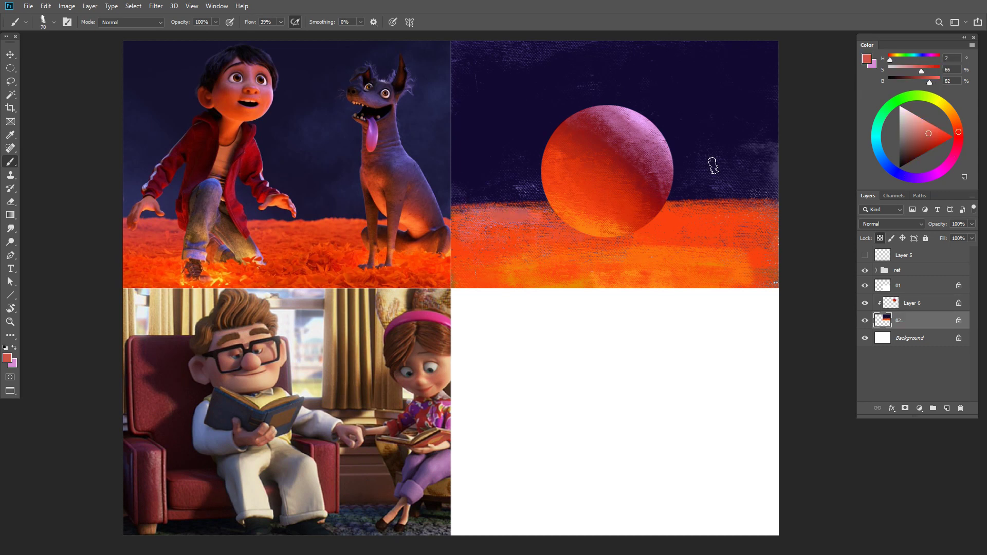
Step: On Layer 6, strengthen the orange bounce light across the sphere's lower part with a size 125 brush
click(900, 302)
alt+click(591, 222)
key(bracketright)
key(bracketright)
key(bracketright)
key(bracketright)
drag(627, 225, 618, 224)
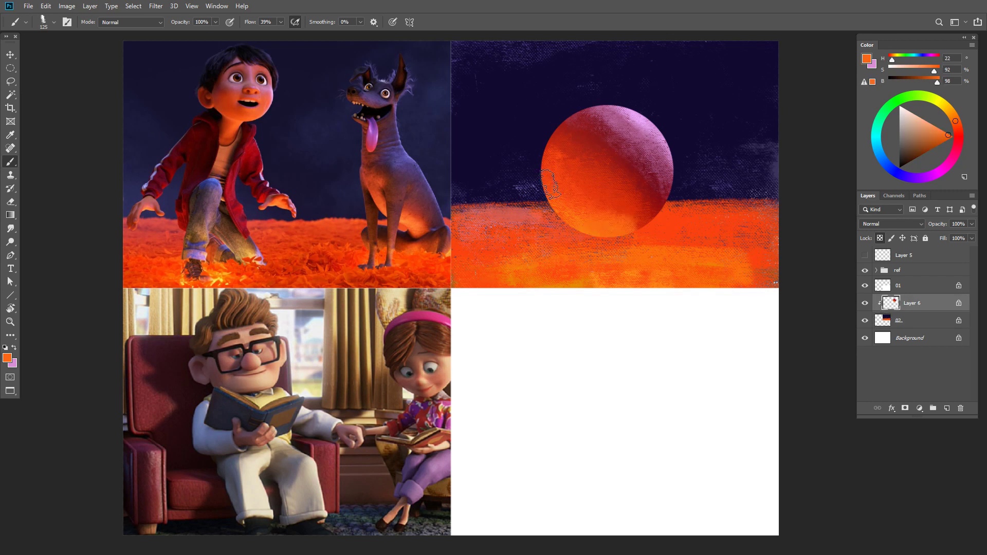
Step: Accent the sphere's lower edge with a more saturated, brighter orange using a size 70 brush
click(953, 116)
click(953, 136)
key(bracketleft)
key(bracketleft)
key(bracketleft)
key(bracketleft)
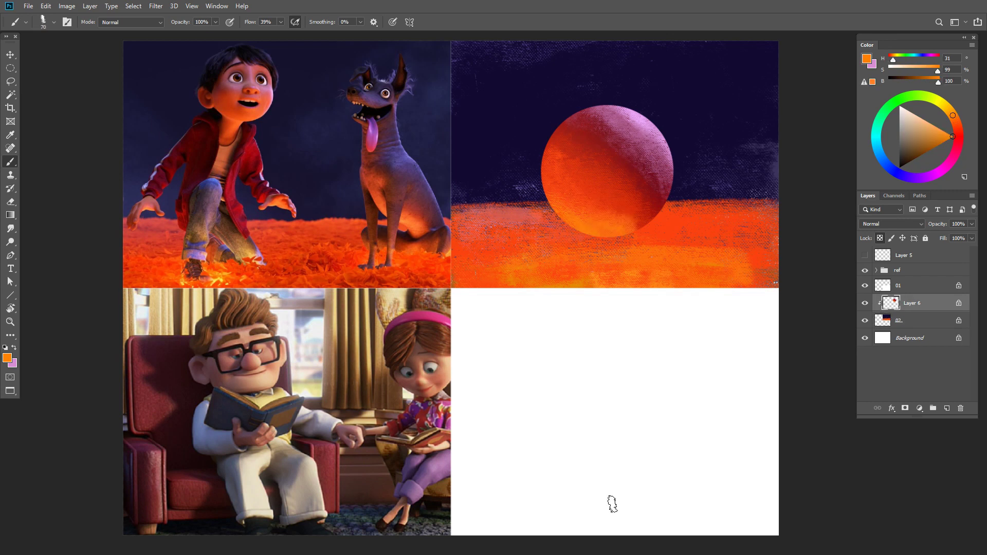
Step: Soften the light transition at the sphere's lower right with sampled orange tones and a size 150 brush
alt+click(635, 205)
key(bracketright)
key(bracketright)
key(bracketright)
key(bracketright)
key(bracketright)
mouse_move(639, 221)
mouse_down()
mouse_move(646, 210)
mouse_move(639, 222)
mouse_up()
alt+click(648, 204)
alt+click(618, 220)
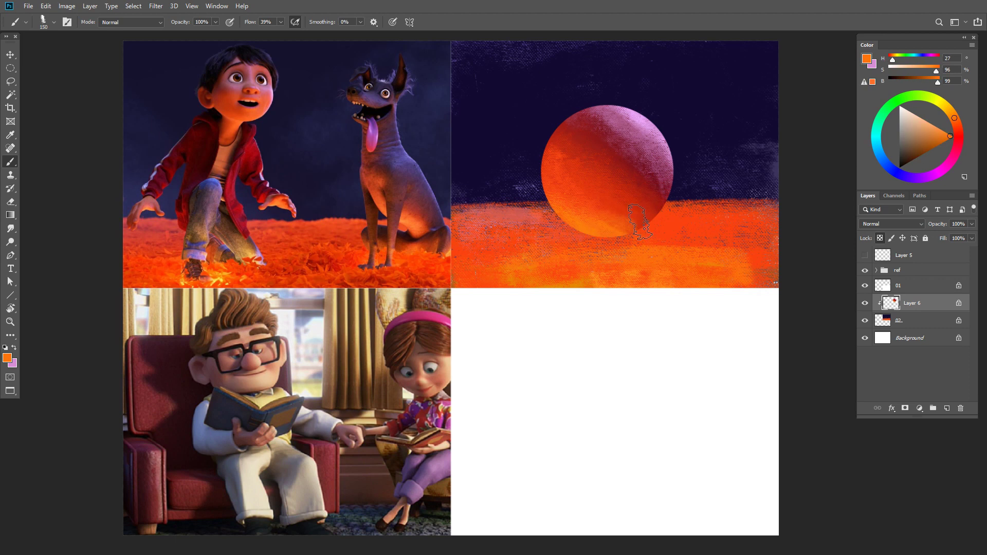
Step: On layer 02, paint darker red patches on the ground to the right of the sphere and blend them with sampled tones
click(913, 320)
alt+click(663, 209)
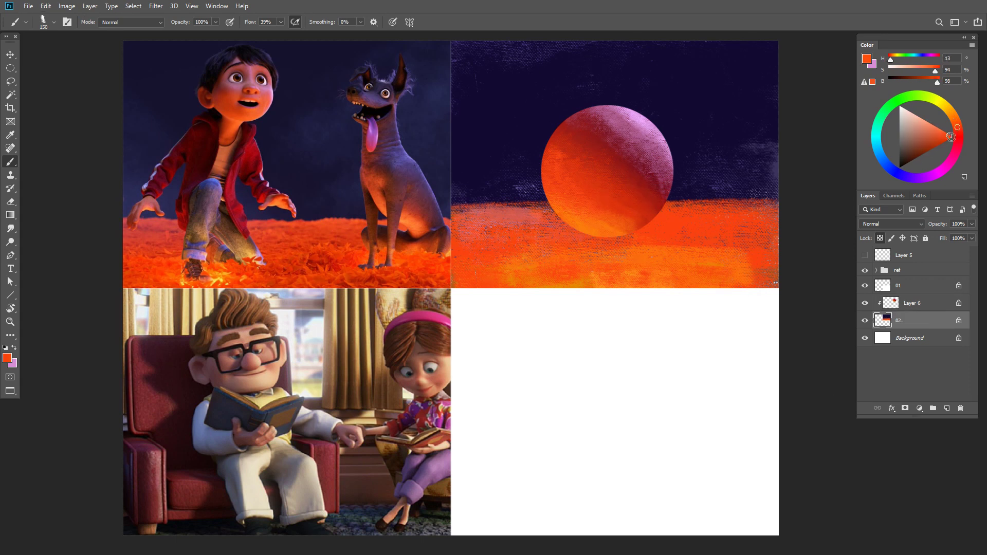
click(958, 129)
click(942, 144)
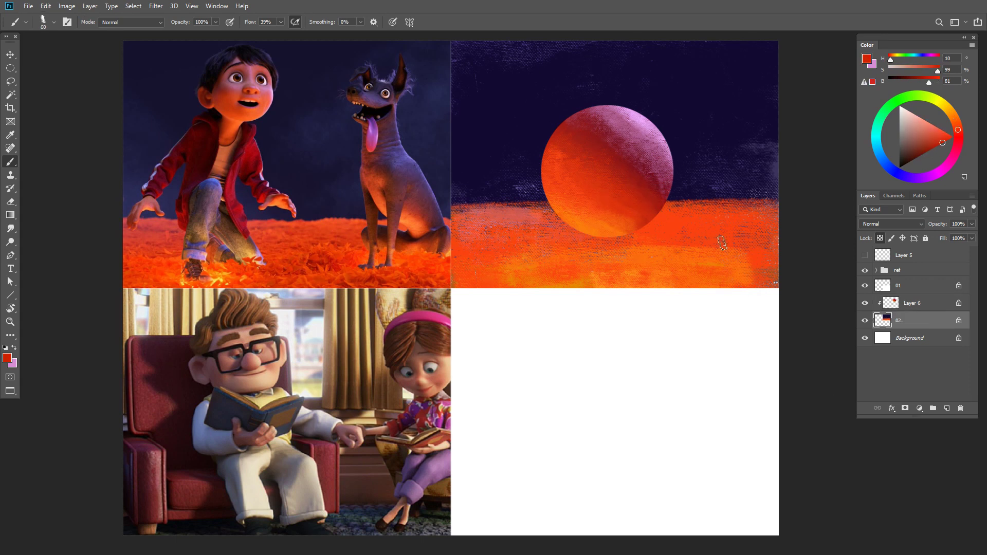
key(bracketleft)
mouse_move(715, 247)
mouse_down()
mouse_move(740, 245)
mouse_move(688, 251)
mouse_move(696, 242)
mouse_move(731, 261)
mouse_up()
alt+click(695, 242)
alt+click(697, 248)
alt+click(705, 251)
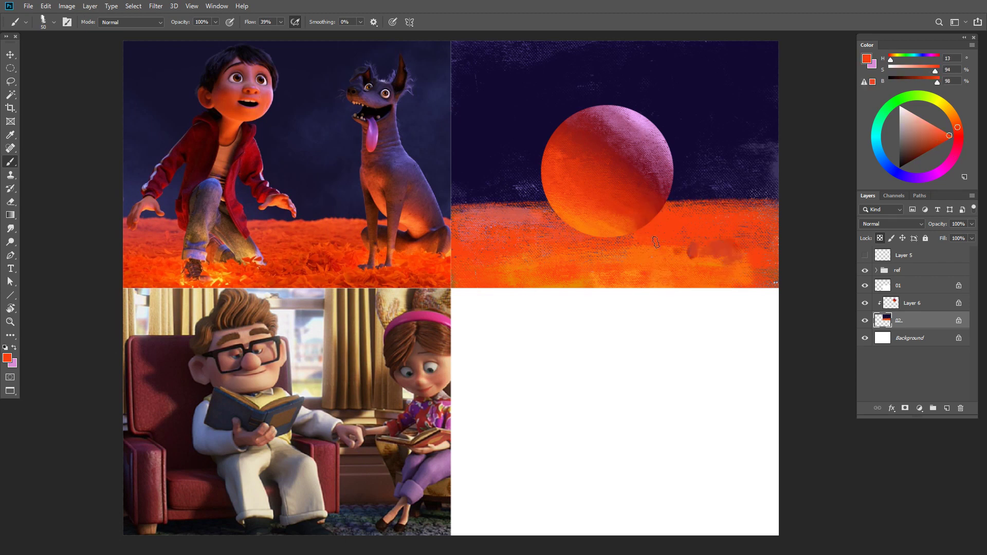
Step: Refine and blend the red patches on the ground beside the sphere with sampled tones and a size 35 brush
drag(670, 249, 663, 252)
alt+click(690, 251)
key(bracketleft)
alt+click(672, 258)
alt+click(698, 262)
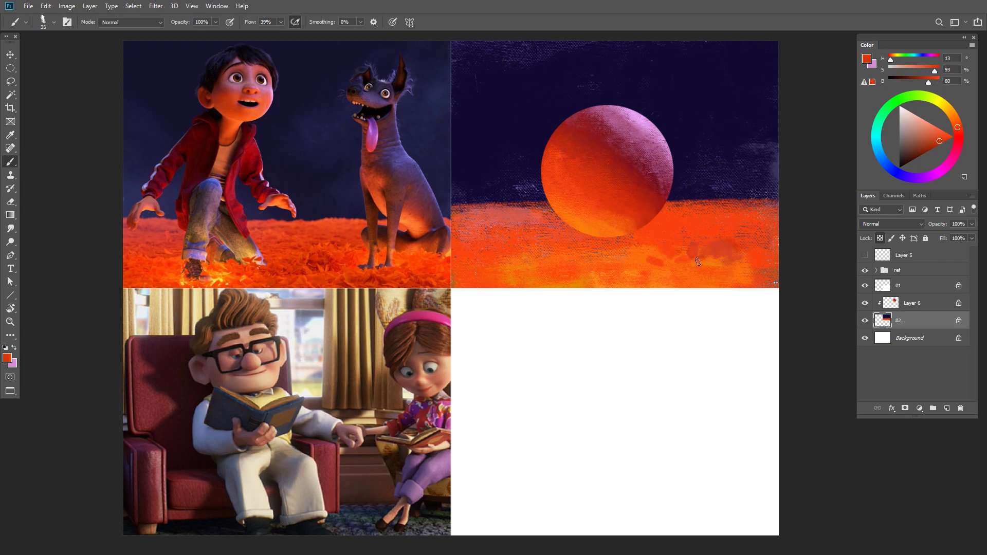
Step: Add bright orange and yellow glowing flecks to the ground in front of the sphere with size 25 and 15 brushes
alt+click(595, 276)
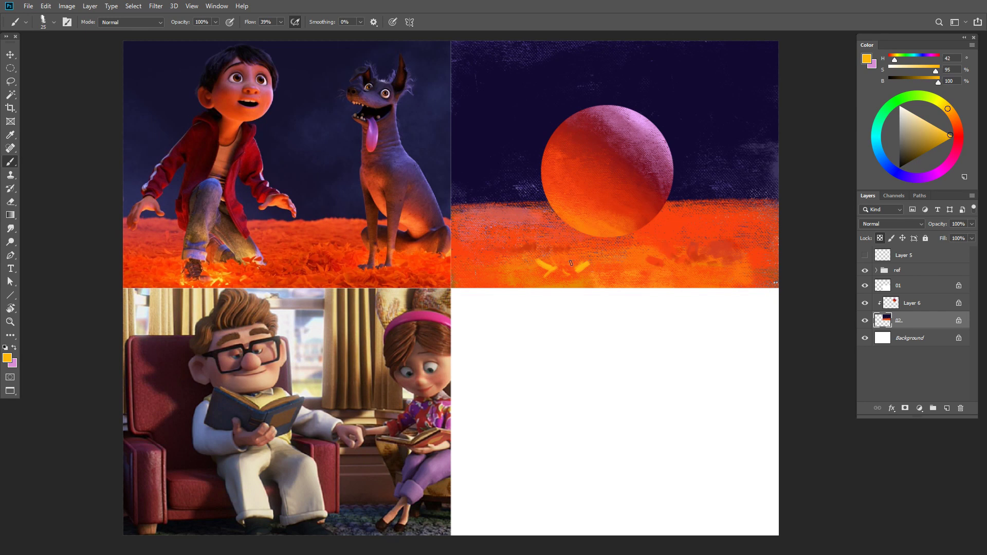
alt+click(522, 271)
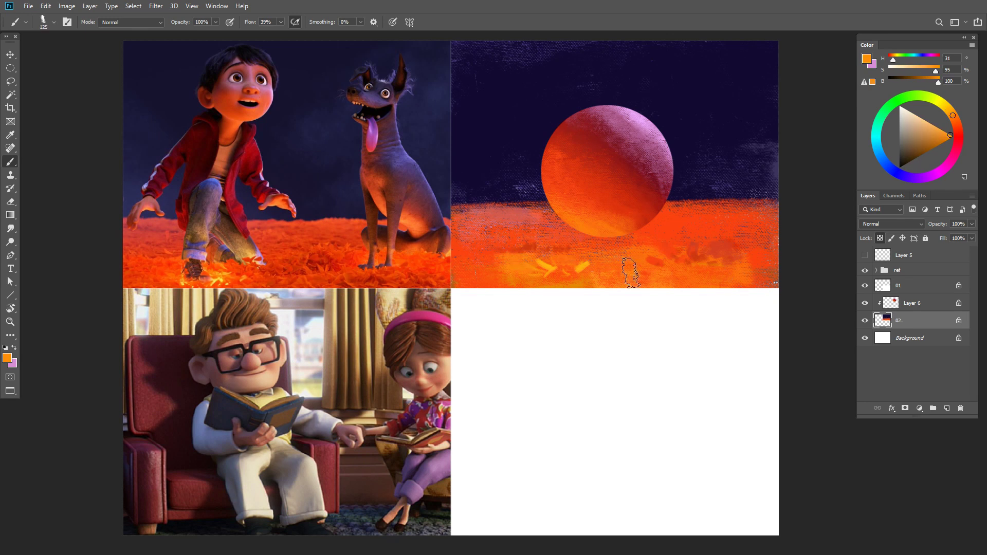
alt+click(553, 267)
drag(561, 266, 566, 275)
alt+click(589, 268)
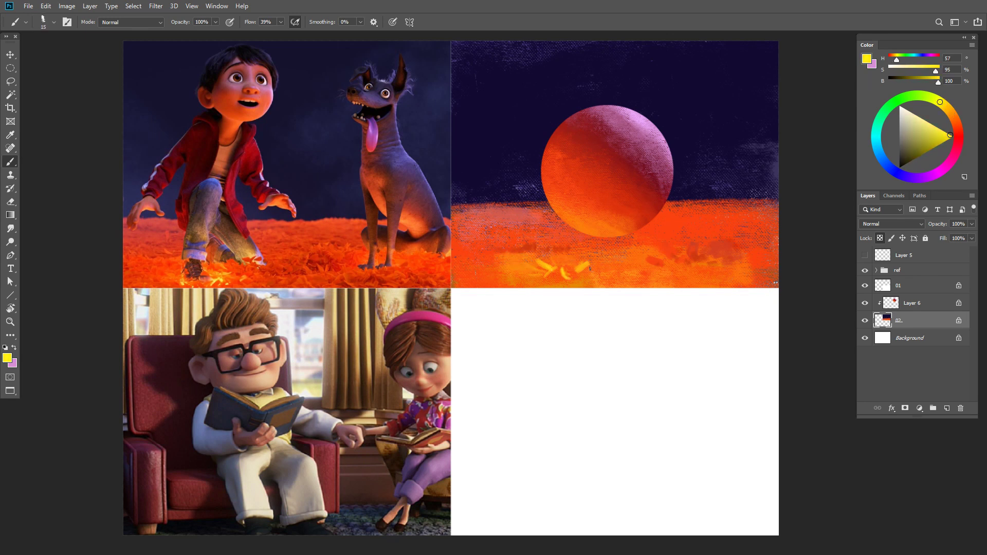
Step: Deepen the dark red patches on the ground beside the sphere using sampled reds and a size 50 brush
alt+click(686, 248)
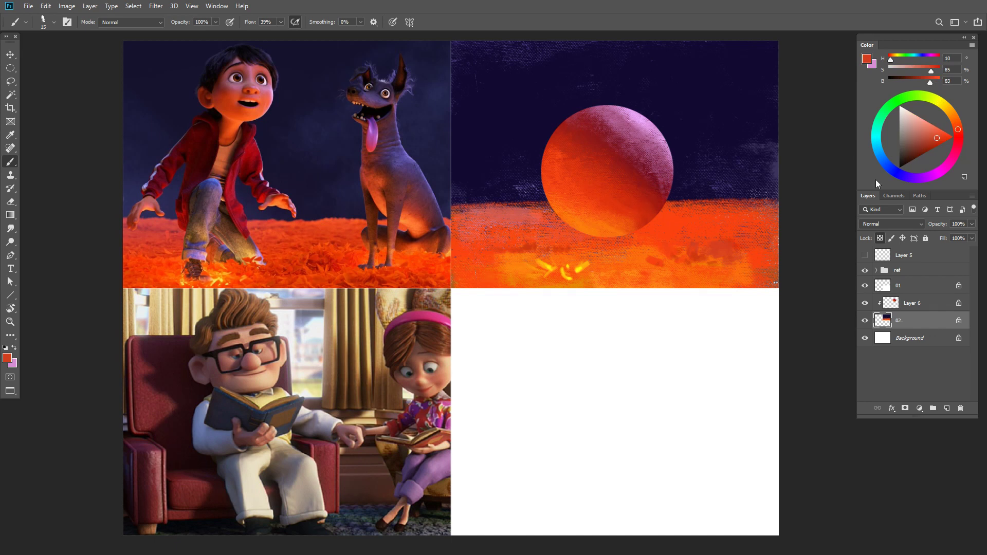
alt+click(691, 257)
drag(691, 258, 719, 259)
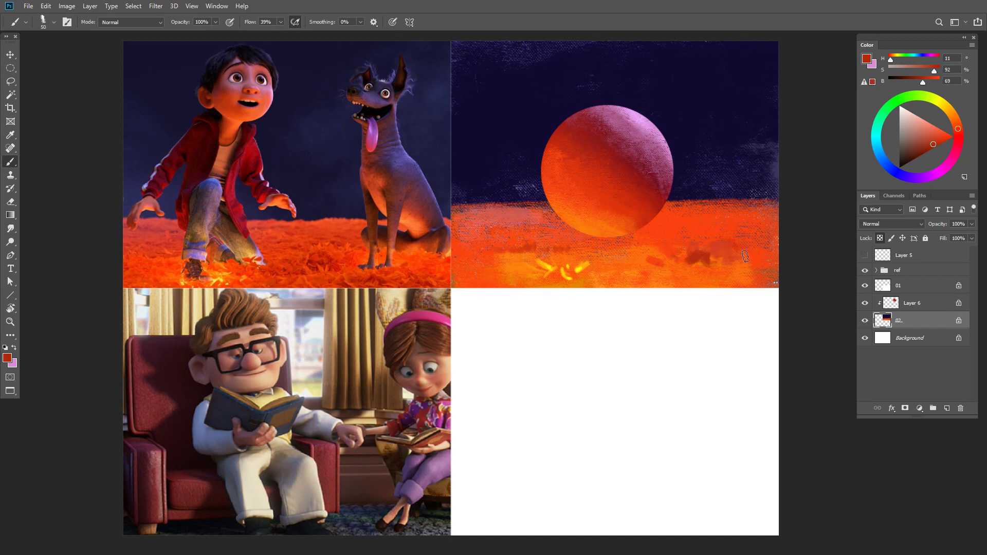
Step: Roughen the horizon on both sides of the sphere with the sampled dark violet sky color and a size 25 brush
alt+click(697, 191)
key(bracketleft)
key(bracketleft)
key(bracketleft)
key(bracketleft)
key(bracketleft)
mouse_move(677, 197)
mouse_down()
mouse_move(774, 200)
mouse_move(691, 195)
mouse_up()
alt+click(492, 195)
drag(498, 204, 533, 201)
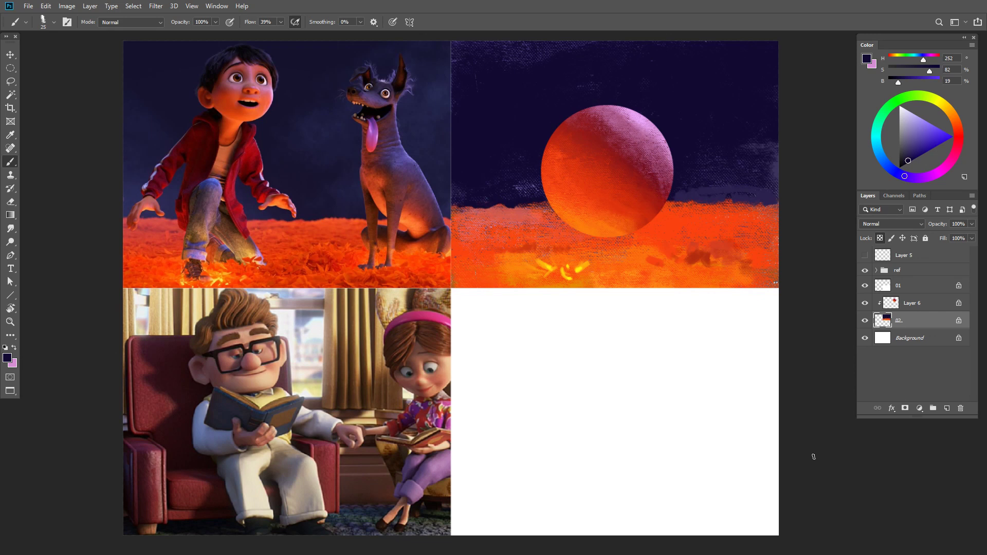
Step: Select layer 01 and enlarge the brush to 200
click(904, 285)
key(bracketright)
key(bracketright)
key(bracketright)
key(bracketright)
key(bracketright)
key(bracketright)
key(bracketright)
key(bracketright)
key(bracketright)
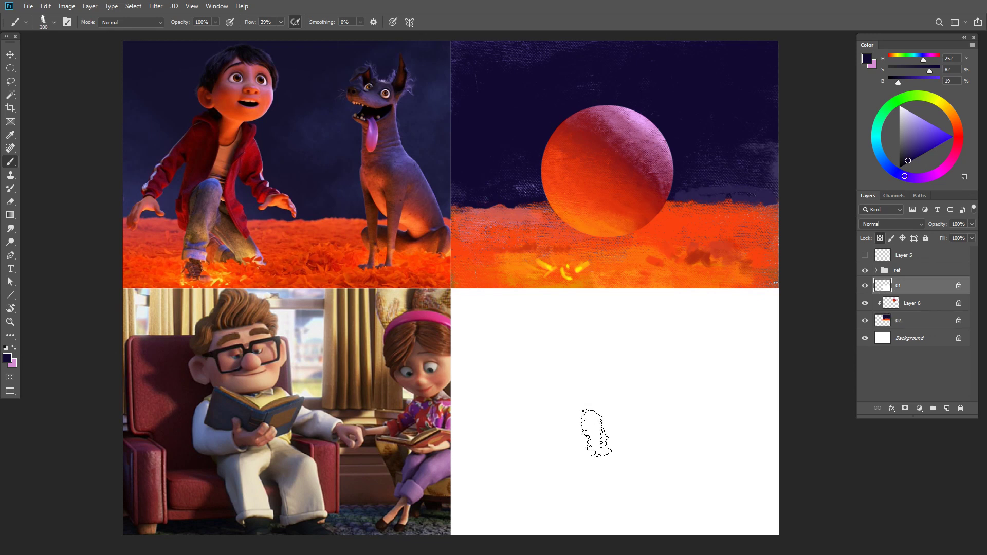
Step: Show Layer 5 and mark the armchair reference's light directions with pale yellow and pink arrows using a size 15 pencil
click(865, 256)
click(904, 255)
key(shift+b)
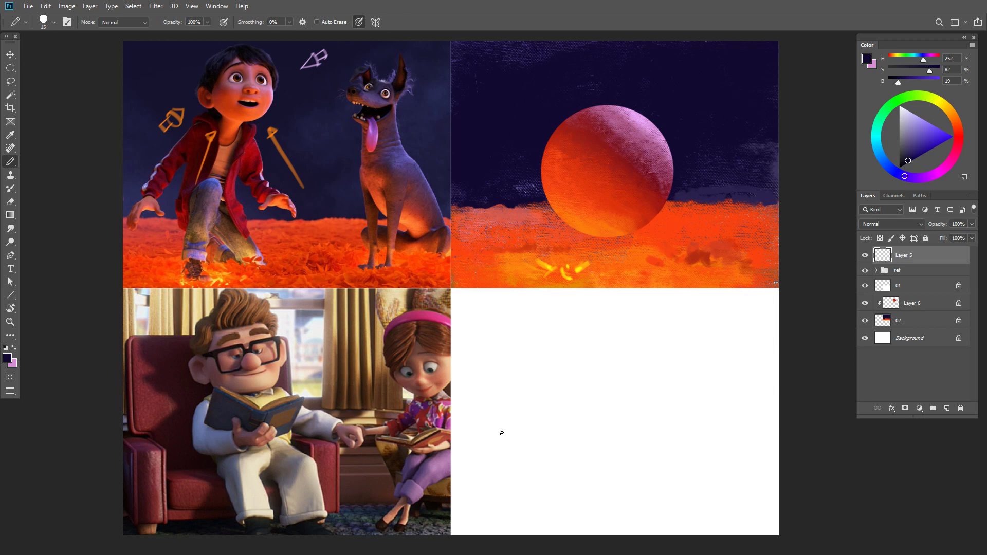
alt+click(315, 414)
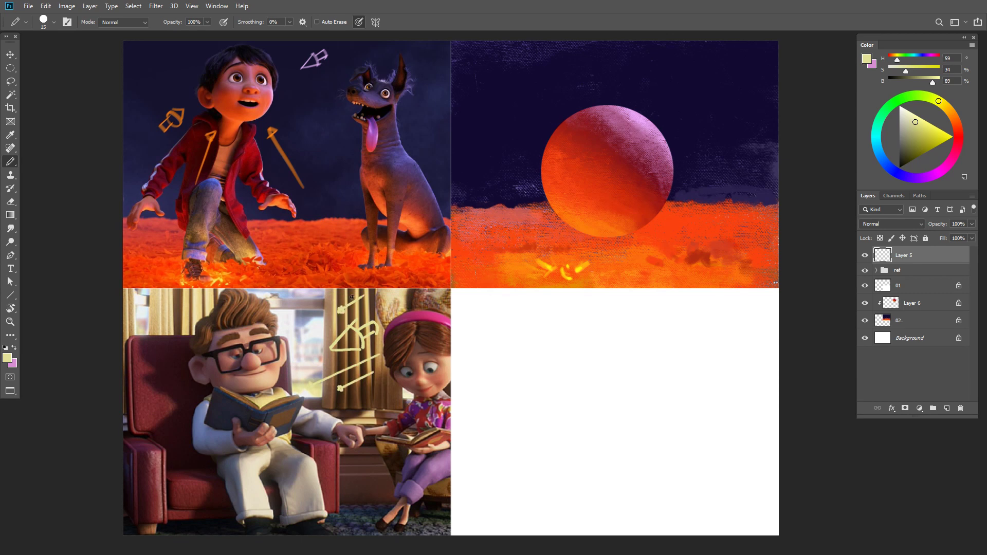
key(x)
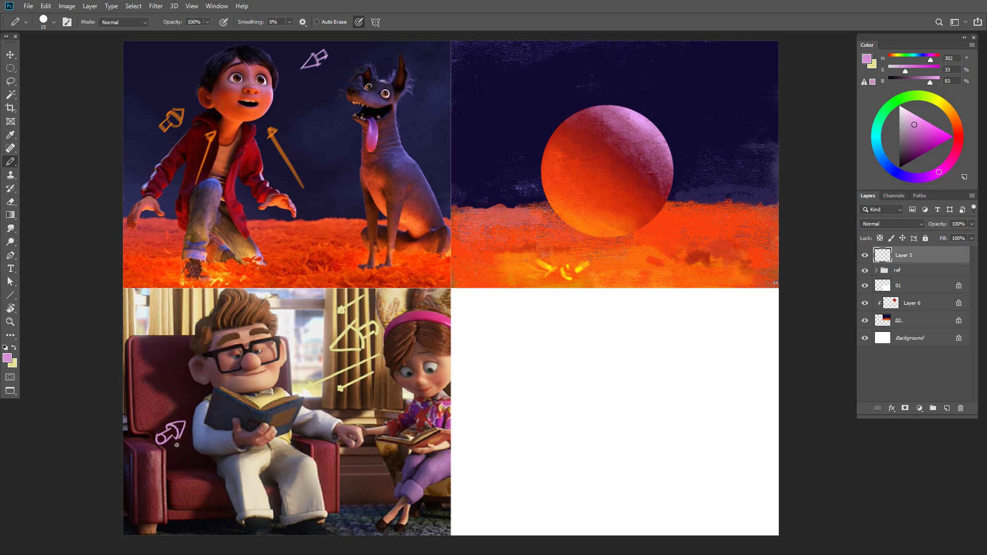
Step: On layer 01, cover the blank white quadrant with a dusty pink, then darker muted red base using a size 250 brush
click(908, 292)
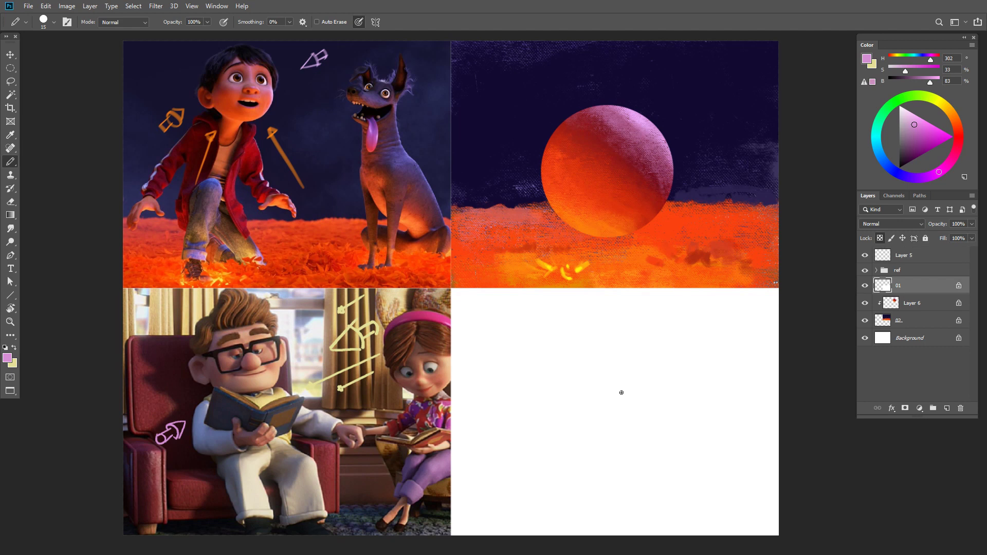
key(shift+b)
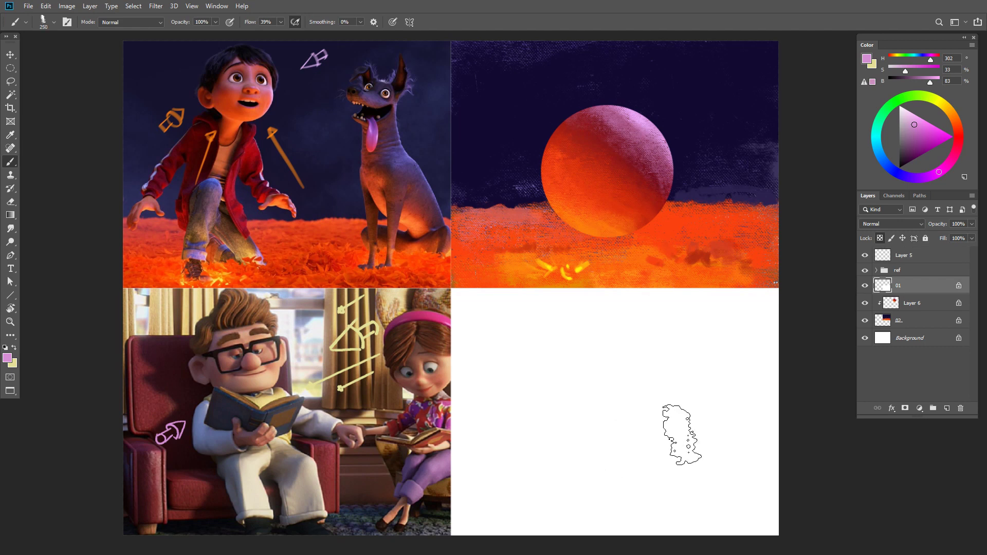
click(958, 138)
click(909, 129)
mouse_move(759, 394)
mouse_down()
mouse_move(740, 460)
mouse_move(499, 423)
mouse_move(480, 325)
mouse_move(564, 339)
mouse_move(668, 332)
mouse_move(455, 443)
mouse_move(452, 521)
mouse_move(455, 469)
mouse_move(536, 393)
mouse_move(754, 494)
mouse_up()
click(912, 138)
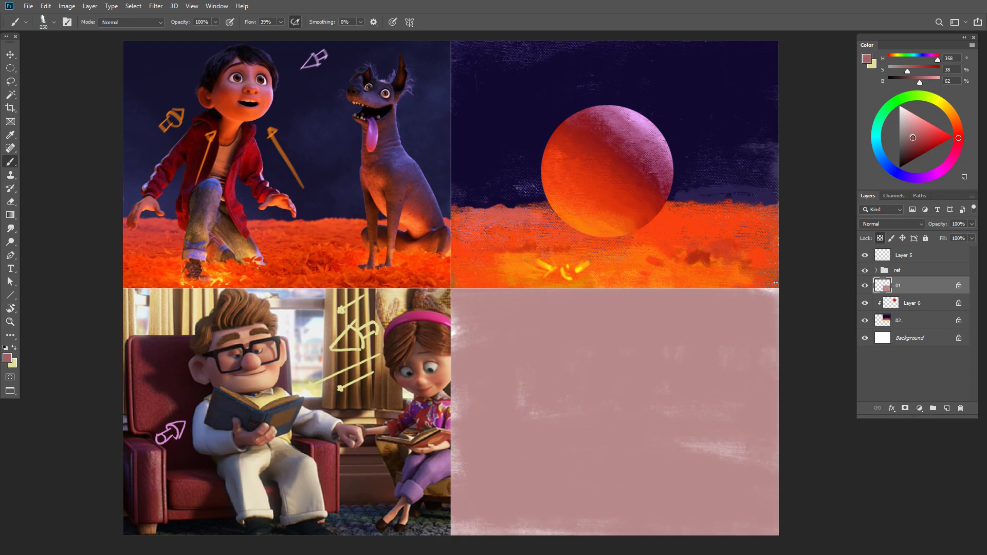
mouse_move(529, 406)
mouse_down()
mouse_move(511, 392)
mouse_move(535, 430)
mouse_move(469, 453)
mouse_move(545, 319)
mouse_move(470, 324)
mouse_up()
Step: Paint a broad brownish-orange area over the right part of the new background with a larger brush
key(])
key(])
key(])
click(954, 118)
click(924, 138)
mouse_move(745, 414)
mouse_down()
mouse_move(761, 350)
mouse_move(745, 448)
mouse_move(646, 362)
mouse_move(757, 406)
mouse_up()
Step: Paint a bright, light orange vertical band along the left side of the new background with a smaller brush
click(953, 115)
click(934, 125)
key([)
key([)
key([)
mouse_move(482, 329)
mouse_down()
mouse_move(485, 424)
mouse_move(524, 467)
mouse_move(466, 314)
mouse_up()
Step: Block in the ground across the lower part of the new background with a muted blue of hue 212
key(])
key(])
click(882, 158)
click(919, 143)
drag(917, 141, 909, 143)
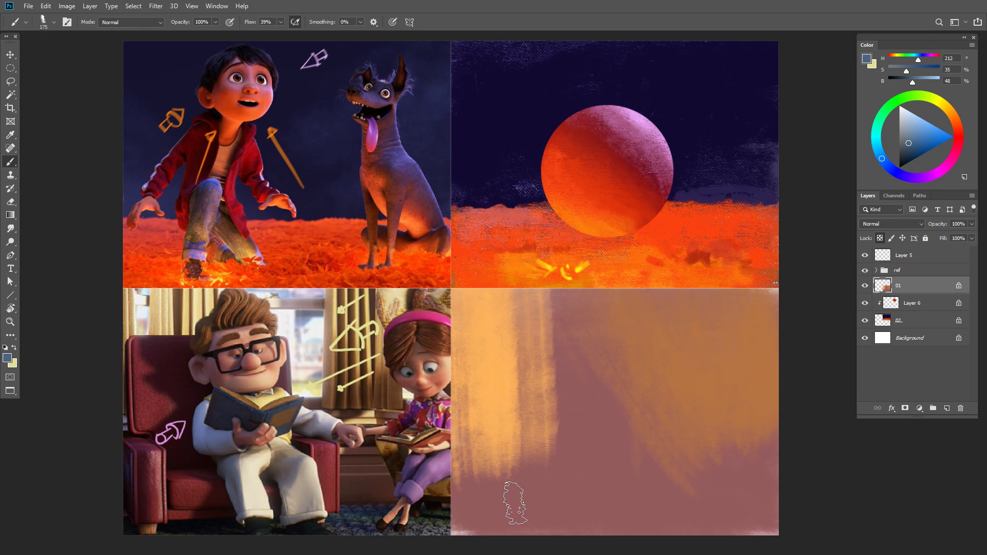
drag(683, 489, 465, 506)
drag(465, 507, 815, 502)
Step: Define the upper edge of the blue ground along the horizon with a size 80 brush
key([)
key([)
key([)
key([)
key([)
key([)
key([)
key([)
key([)
mouse_move(469, 480)
mouse_down()
mouse_move(776, 471)
mouse_move(614, 473)
mouse_up()
Step: Darken the whole blue ground with a deeper muted blue of hue 212 and a size 250 brush
click(905, 151)
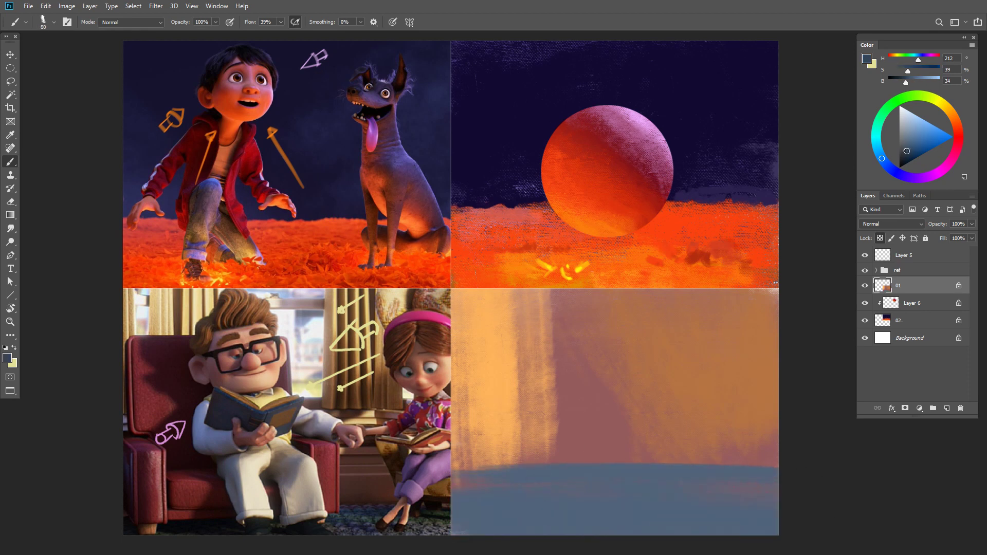
key(])
key(])
key(])
key(])
key(])
key(])
key(])
mouse_move(535, 493)
mouse_down()
mouse_move(745, 500)
mouse_move(429, 499)
mouse_move(806, 478)
mouse_move(397, 487)
mouse_up()
drag(397, 487, 822, 493)
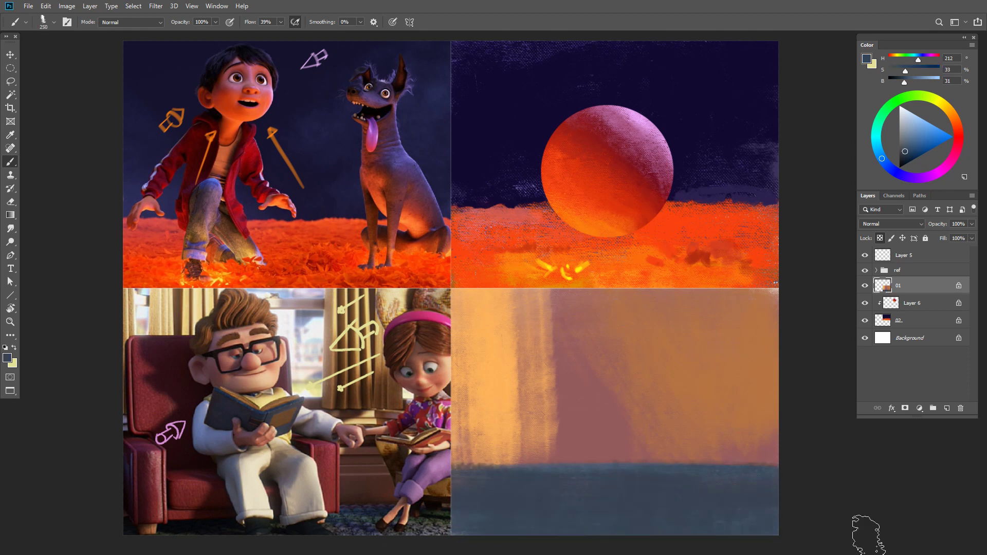
Step: On a new layer, load the existing sphere's outline, move the selection into the lower scene and fill it with muted orange
click(947, 408)
ctrl+click(891, 321)
drag(653, 185, 653, 441)
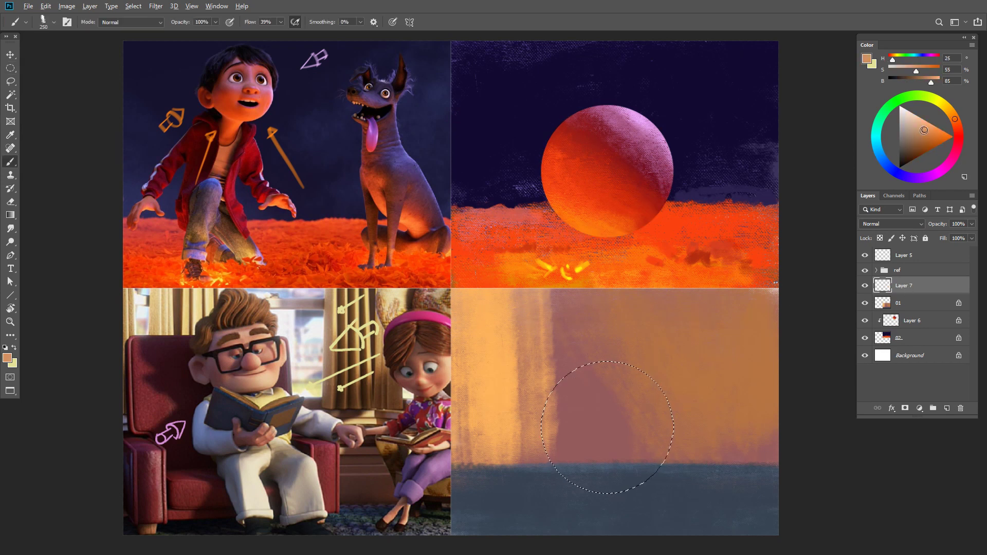
click(607, 427)
Step: Shade the lower and left parts of the new sphere with progressively deeper reds using a large brush
alt+click(638, 427)
click(958, 128)
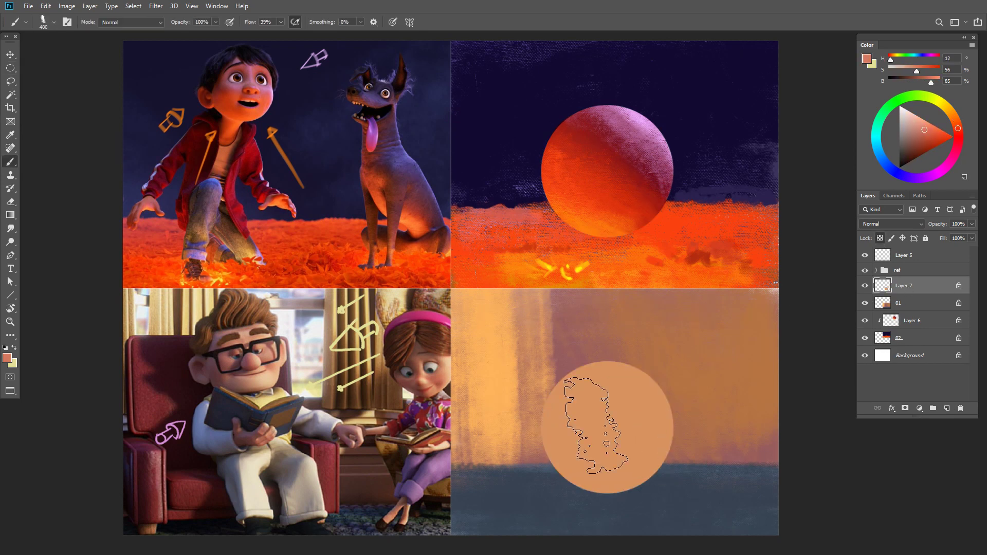
click(922, 138)
mouse_move(596, 424)
mouse_down()
mouse_move(624, 454)
mouse_move(673, 353)
mouse_move(575, 428)
mouse_move(623, 442)
mouse_move(613, 503)
mouse_move(547, 412)
mouse_move(555, 377)
mouse_move(635, 437)
mouse_up()
click(928, 141)
mouse_move(589, 482)
mouse_down()
mouse_move(577, 450)
mouse_move(602, 463)
mouse_move(586, 374)
mouse_move(633, 448)
mouse_up()
Step: Blend the sphere's red shading into its lighter orange upper right with sampled tones and a large brush
click(958, 132)
alt+click(637, 411)
alt+click(592, 452)
key(bracketleft)
alt+click(640, 384)
mouse_move(589, 393)
mouse_down()
mouse_move(636, 360)
mouse_move(681, 404)
mouse_up()
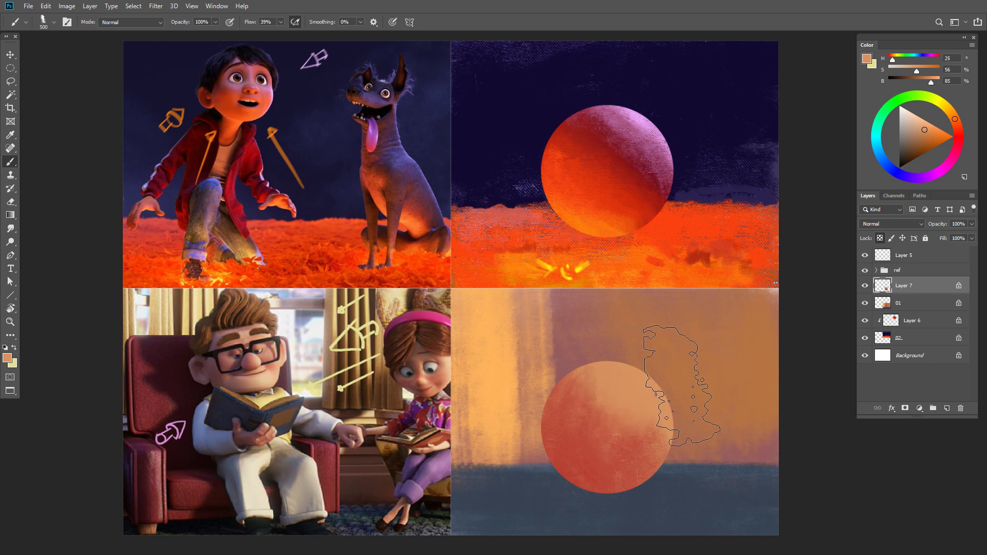
Step: Brighten the sphere's upper and right areas with lighter orange and pinkish tones using progressively smaller brushes
mouse_move(617, 427)
mouse_down()
mouse_move(679, 458)
mouse_move(592, 398)
mouse_move(667, 441)
mouse_up()
key(bracketleft)
click(929, 124)
key(bracketright)
click(958, 128)
click(923, 122)
key(bracketleft)
key(bracketleft)
mouse_move(667, 441)
mouse_down()
mouse_move(637, 470)
mouse_move(605, 408)
mouse_move(578, 396)
mouse_up()
Step: Soften the transition across the sphere's lower right with sampled tones and a smaller brush
key(bracketleft)
key(bracketleft)
alt+click(633, 465)
mouse_move(633, 465)
mouse_down()
mouse_move(588, 418)
mouse_move(637, 447)
mouse_up()
alt+click(638, 484)
mouse_move(635, 447)
mouse_down()
mouse_move(597, 408)
mouse_move(621, 455)
mouse_up()
Step: Add warm peach and coral light to the sphere's right side with a size 200 brush and blend it with sampled tones
key(bracketright)
key(bracketright)
click(954, 118)
click(923, 119)
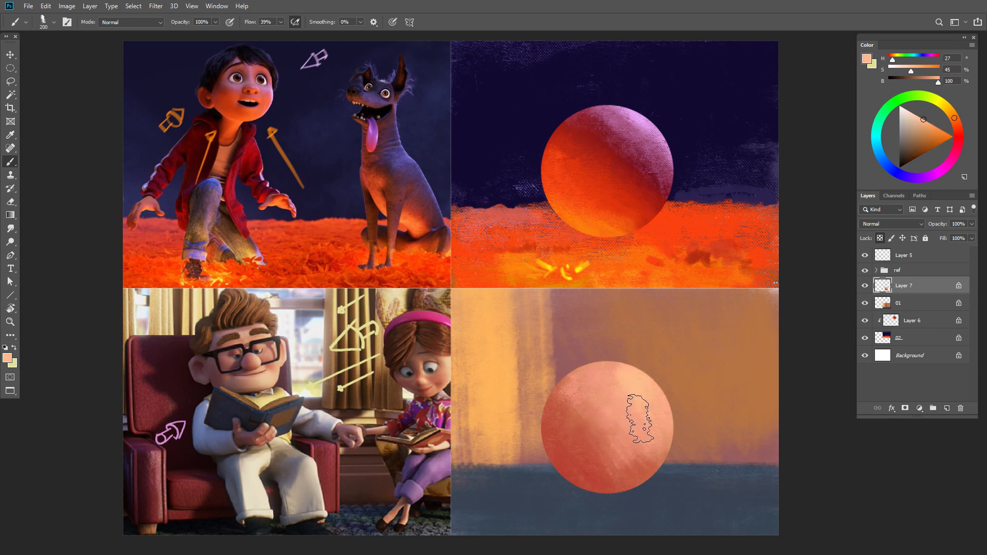
click(958, 128)
click(929, 128)
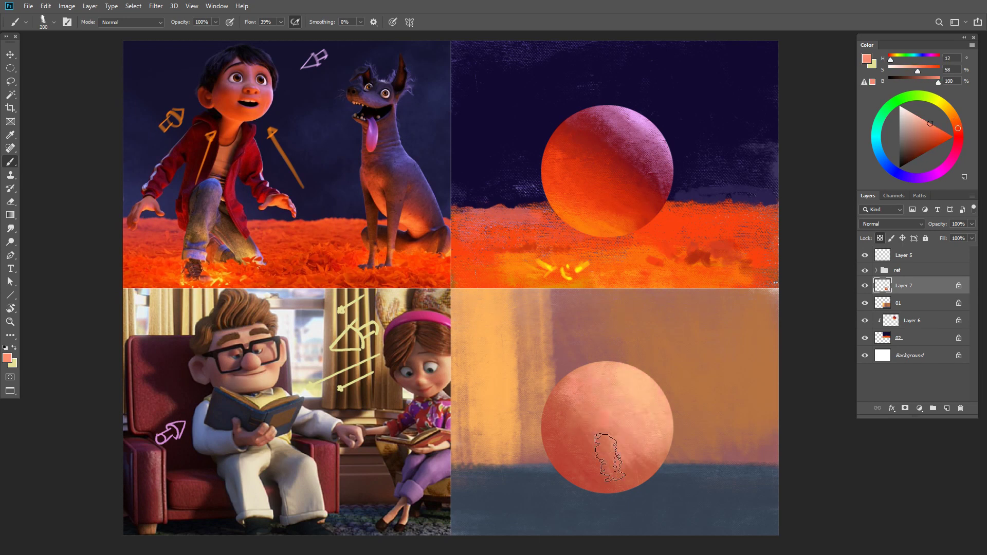
alt+click(638, 419)
alt+click(622, 446)
drag(623, 446, 640, 461)
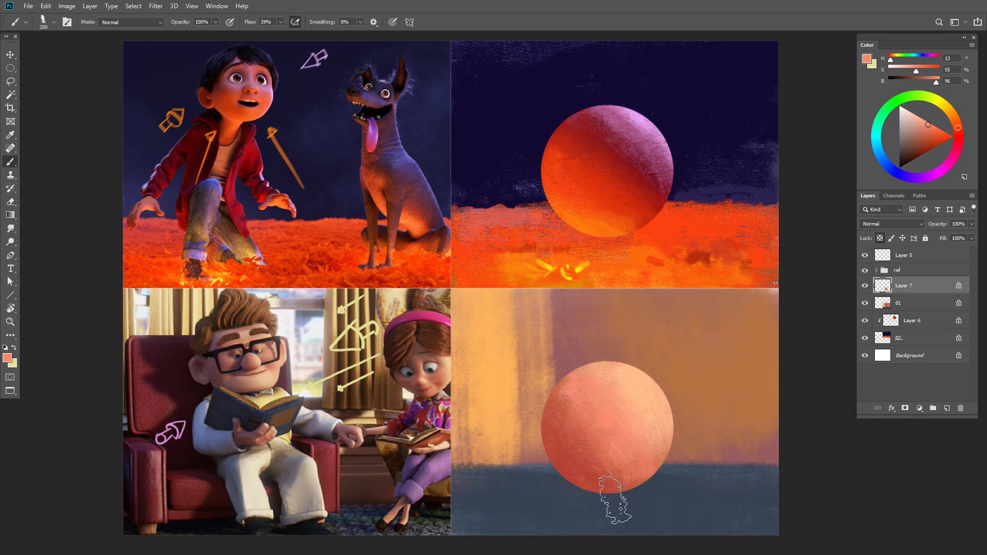
Step: Paint soft cool violet light on the sphere's left and lower-left edge, working in muted red tones
alt+click(572, 456)
click(930, 175)
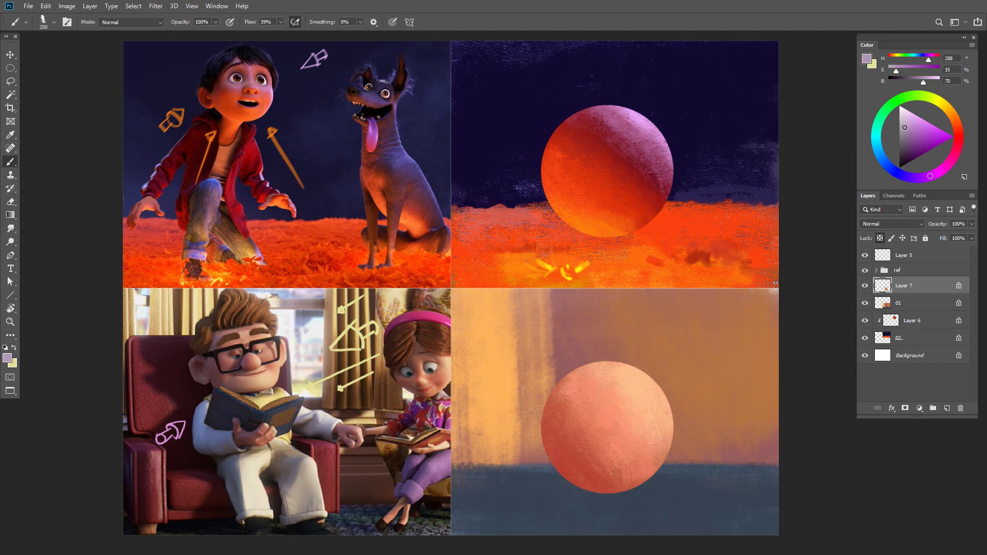
click(903, 127)
click(958, 144)
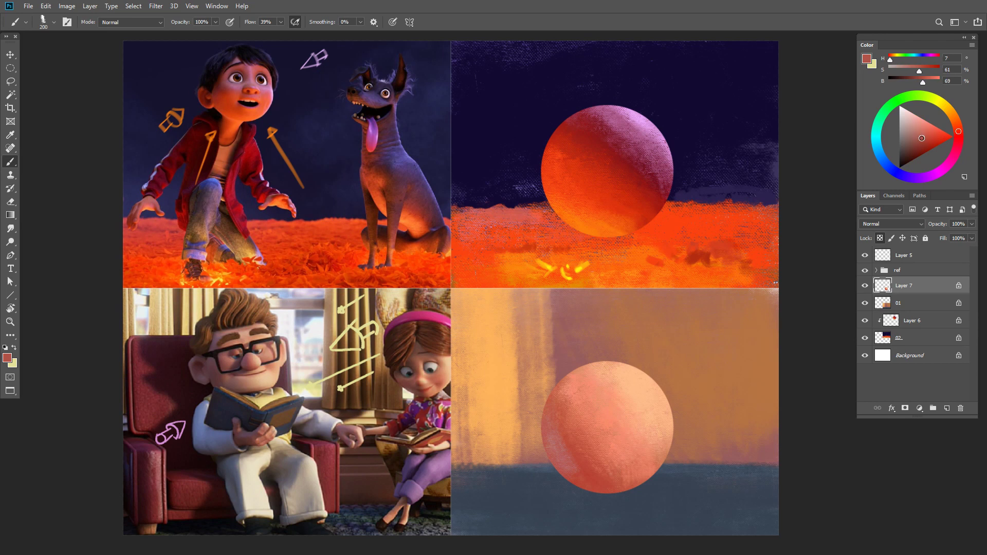
key(x)
alt+click(552, 436)
click(919, 144)
mouse_move(530, 410)
mouse_down()
mouse_move(585, 464)
mouse_move(561, 383)
mouse_move(533, 400)
mouse_up()
Step: Blend the sphere's central shadow between the warm right side and cooler left side with sampled tones
alt+click(600, 424)
mouse_move(604, 454)
mouse_down()
mouse_move(560, 379)
mouse_move(635, 439)
mouse_up()
alt+click(626, 390)
key(x)
alt+click(556, 442)
mouse_move(572, 446)
mouse_down()
mouse_move(538, 397)
mouse_move(571, 457)
mouse_up()
mouse_move(553, 397)
mouse_down()
mouse_move(594, 479)
mouse_move(630, 472)
mouse_move(619, 482)
mouse_up()
Step: Refine the sphere's lower edge with sampled tones and a size 125 brush
alt+click(607, 460)
key([)
key([)
key([)
alt+click(579, 460)
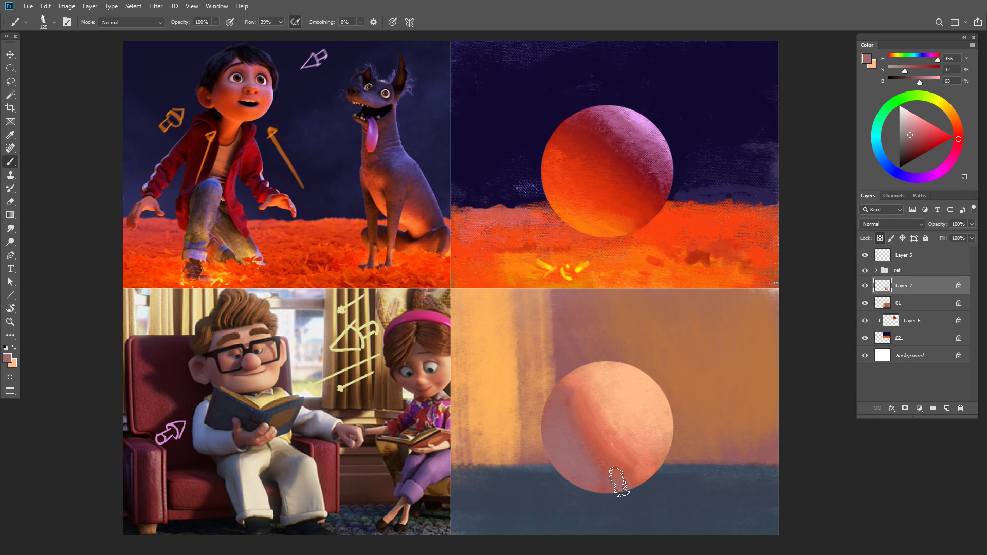
Step: Add a new layer clipped to layer 01, sample the blue floor color and enlarge the brush to size 250
click(908, 304)
key(ctrl+shift+alt+n)
key(ctrl+alt+g)
alt+click(663, 488)
key(])
key(])
key(])
key(])
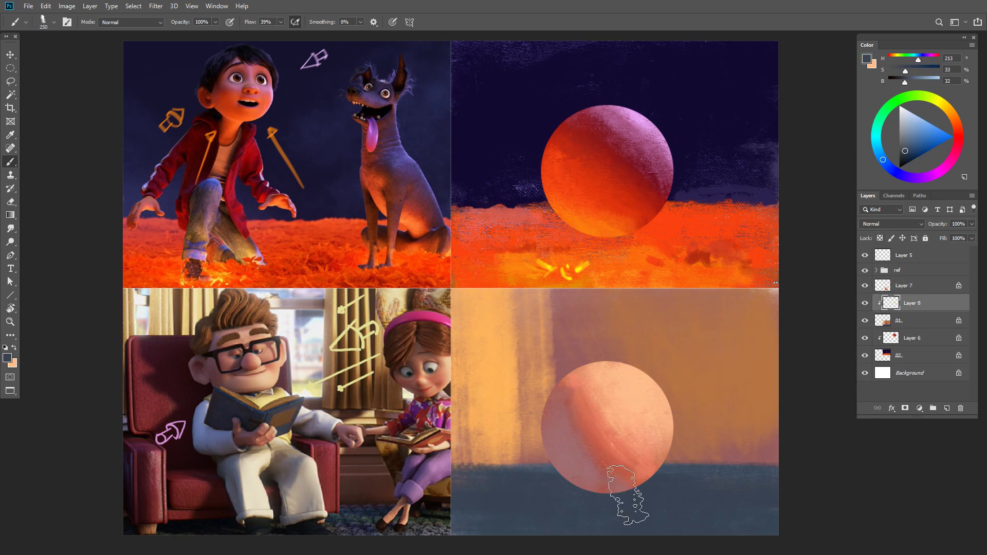
Step: Glaze muted red strokes over the blue floor around the lower sphere and undo the last unwanted stroke
click(959, 142)
click(925, 137)
mouse_move(491, 491)
mouse_down()
mouse_move(622, 480)
mouse_move(433, 518)
mouse_up()
alt+click(642, 502)
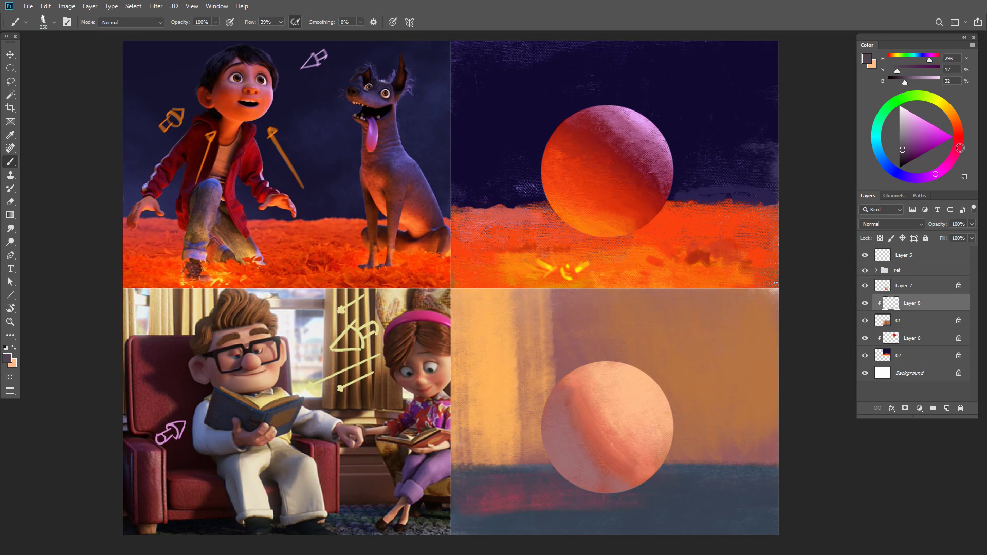
click(958, 143)
click(914, 141)
mouse_move(555, 491)
mouse_down()
mouse_move(475, 496)
mouse_move(470, 524)
mouse_move(707, 496)
mouse_move(729, 476)
mouse_move(579, 509)
mouse_up()
key(ctrl+z)
Step: Paint the sphere's dark cast shadow on the floor in a dull dark red, using smaller brushes and sampled tones
click(910, 148)
click(902, 154)
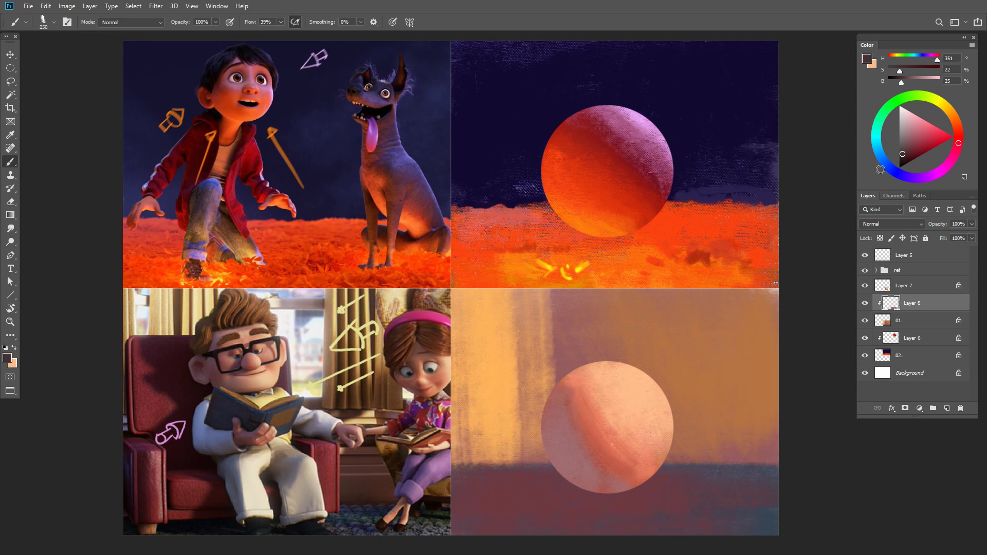
key([)
key([)
key([)
key([)
key([)
key([)
mouse_move(516, 487)
mouse_down()
mouse_move(601, 489)
mouse_move(503, 473)
mouse_move(547, 493)
mouse_move(601, 482)
mouse_move(506, 493)
mouse_move(594, 485)
mouse_move(531, 502)
mouse_up()
alt+click(531, 506)
key([)
key([)
key([)
key([)
mouse_move(574, 469)
mouse_down()
mouse_move(526, 491)
mouse_move(593, 485)
mouse_move(512, 490)
mouse_move(591, 492)
mouse_move(505, 492)
mouse_move(574, 480)
mouse_move(593, 495)
mouse_move(580, 501)
mouse_move(496, 498)
mouse_up()
alt+click(535, 497)
Step: Refine the cast shadow and surrounding floor with dark blue, violet and sampled red tones, finishing with a size 80 brush
key(])
key(])
key(])
click(882, 159)
click(908, 160)
key(])
key(])
key(])
click(911, 178)
click(948, 165)
alt+click(568, 494)
key([)
key([)
key([)
alt+click(517, 472)
key([)
key([)
key([)
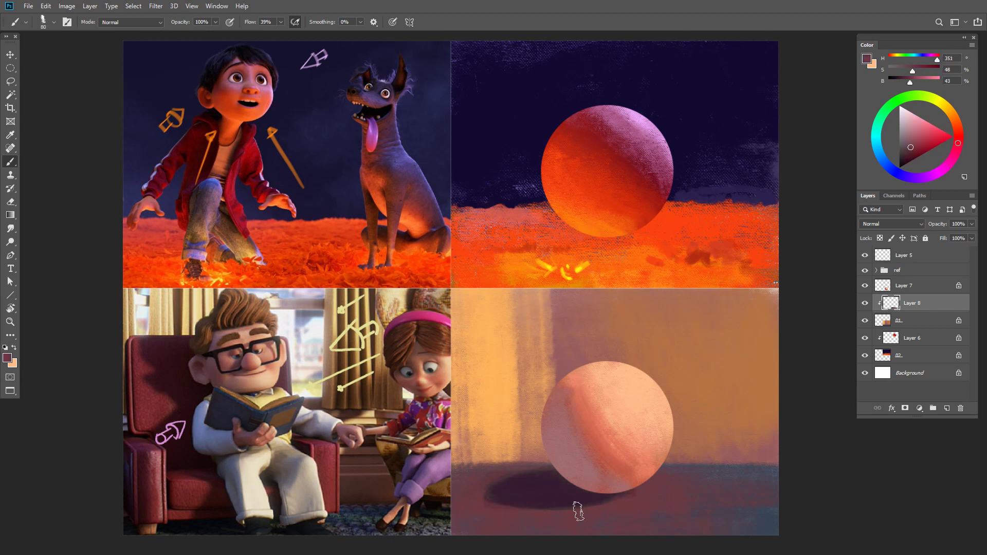
Step: Paint crimson strokes across the floor beside the sphere with a size 150 brush and refine the floor with size 60
alt+click(673, 481)
key(bracketright)
key(bracketright)
key(bracketright)
key(bracketright)
key(bracketright)
drag(771, 506, 624, 509)
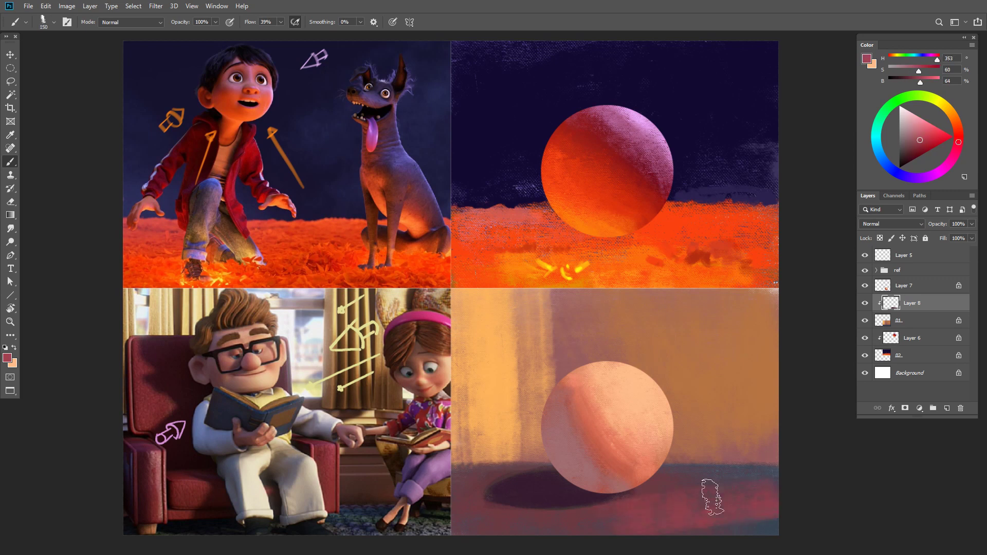
key(bracketleft)
key(bracketleft)
key(bracketleft)
key(bracketleft)
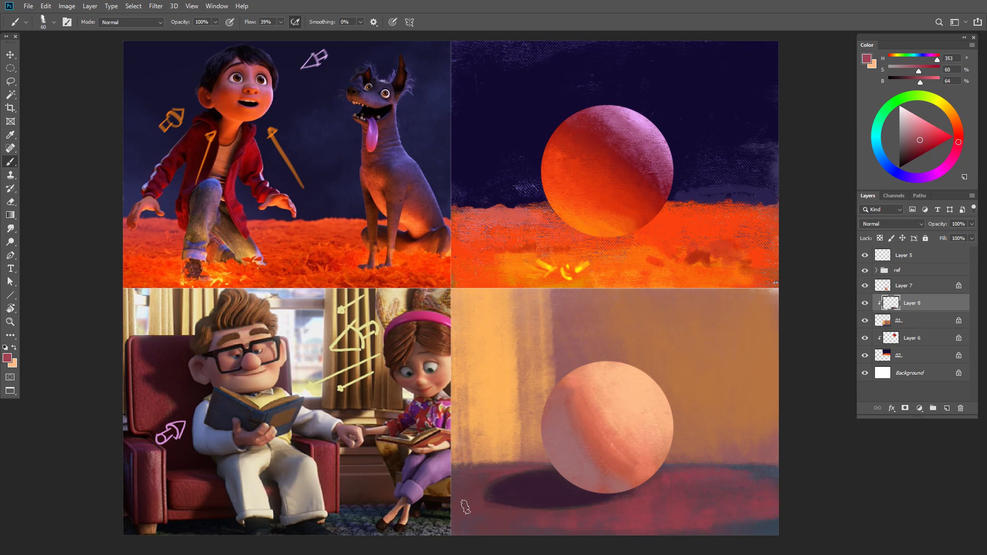
Step: On a new clipped layer above Layer 8, glaze muted red over the wall with a size 500 brush and erase overspill near the shadow
ctrl+click(946, 407)
key(ctrl+bracketright)
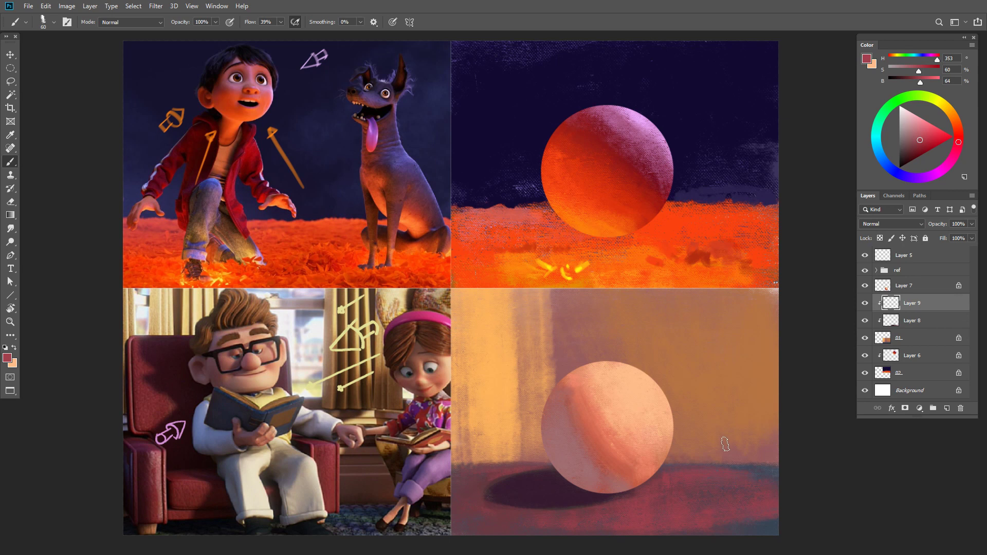
alt+click(595, 346)
key(bracketright)
key(bracketright)
key(bracketright)
key(bracketright)
key(bracketright)
key(bracketright)
key(bracketright)
key(bracketright)
key(bracketright)
key(bracketright)
key(bracketright)
key(bracketright)
mouse_move(599, 342)
mouse_down()
mouse_move(606, 329)
mouse_move(671, 354)
mouse_up()
drag(517, 345, 522, 431)
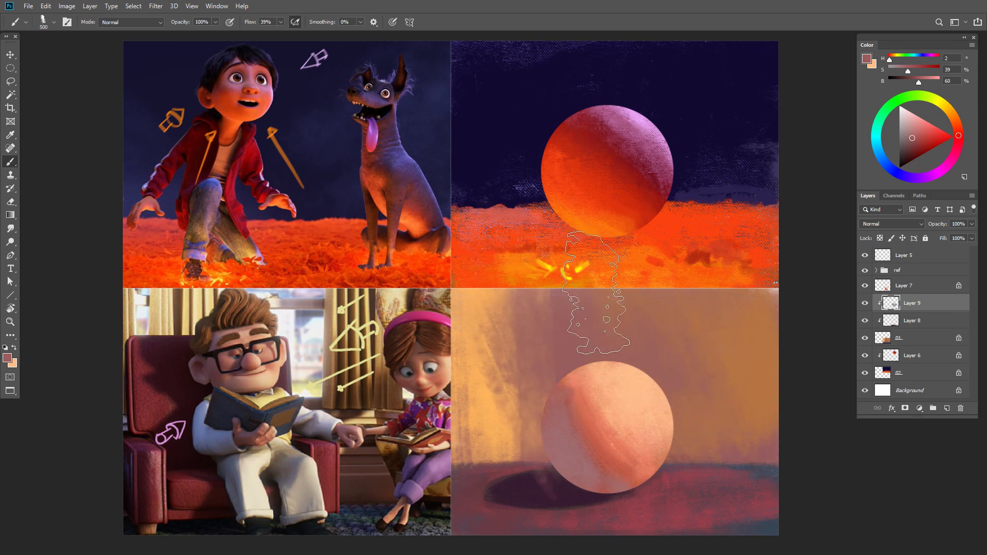
key(e)
drag(558, 493, 547, 478)
Step: Block in a pale warm yellow window at the upper-right corner of the wall with a smaller brush
key(b)
click(923, 118)
drag(943, 106, 948, 109)
key(bracketleft)
key(bracketleft)
key(bracketleft)
key(bracketleft)
key(bracketleft)
key(bracketleft)
mouse_move(724, 304)
mouse_down()
mouse_move(761, 363)
mouse_move(730, 390)
mouse_move(767, 376)
mouse_move(722, 301)
mouse_move(741, 300)
mouse_move(749, 329)
mouse_move(729, 381)
mouse_move(764, 295)
mouse_up()
Step: Fill the window with pale cyan and light blue sky tones, ending with a size 150 brush
click(876, 142)
key(bracketleft)
key(bracketleft)
key(bracketleft)
click(915, 118)
key(bracketright)
key(bracketright)
key(bracketright)
click(887, 165)
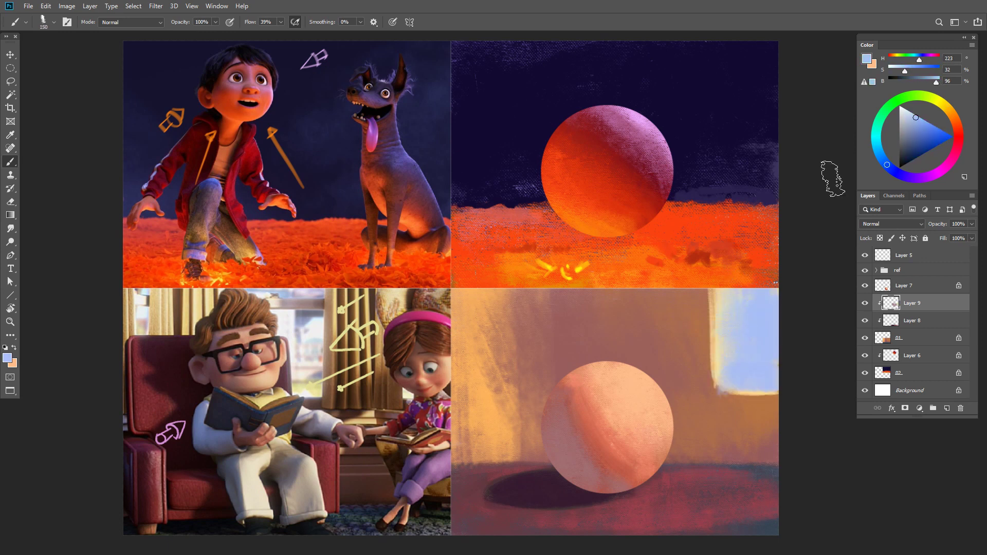
Step: Add pale yellow light to the lower part of the window and blend near-white blue tones above it
click(935, 99)
click(913, 113)
mouse_move(756, 370)
mouse_down()
mouse_move(737, 362)
mouse_move(785, 383)
mouse_move(723, 375)
mouse_move(737, 307)
mouse_move(752, 319)
mouse_move(750, 361)
mouse_move(779, 308)
mouse_move(764, 381)
mouse_up()
key(bracketleft)
key(bracketleft)
key(bracketleft)
click(876, 139)
click(910, 112)
key(bracketright)
key(bracketright)
click(906, 110)
click(885, 163)
Step: Clean the window's edges with sampled wall color and paint a muted brown frame using a size 60 brush
alt+click(762, 407)
key(bracketleft)
key(bracketleft)
key(bracketleft)
key(bracketleft)
key(bracketleft)
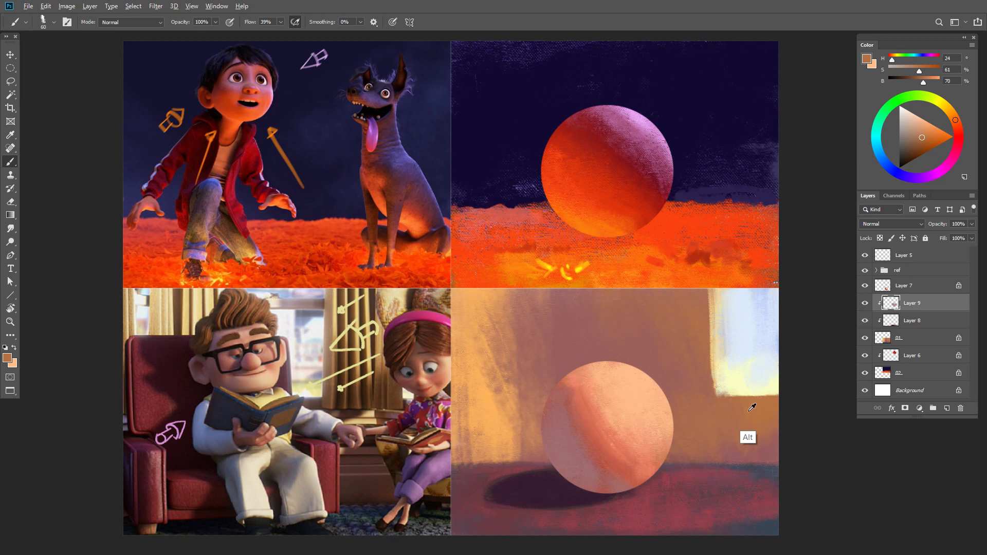
alt+click(749, 440)
click(912, 141)
mouse_move(704, 298)
mouse_down()
mouse_move(708, 368)
mouse_move(704, 290)
mouse_move(705, 396)
mouse_move(777, 400)
mouse_up()
Step: Wash the window with a pale lavender glow using the Gradient tool
alt+click(759, 345)
click(933, 175)
click(909, 112)
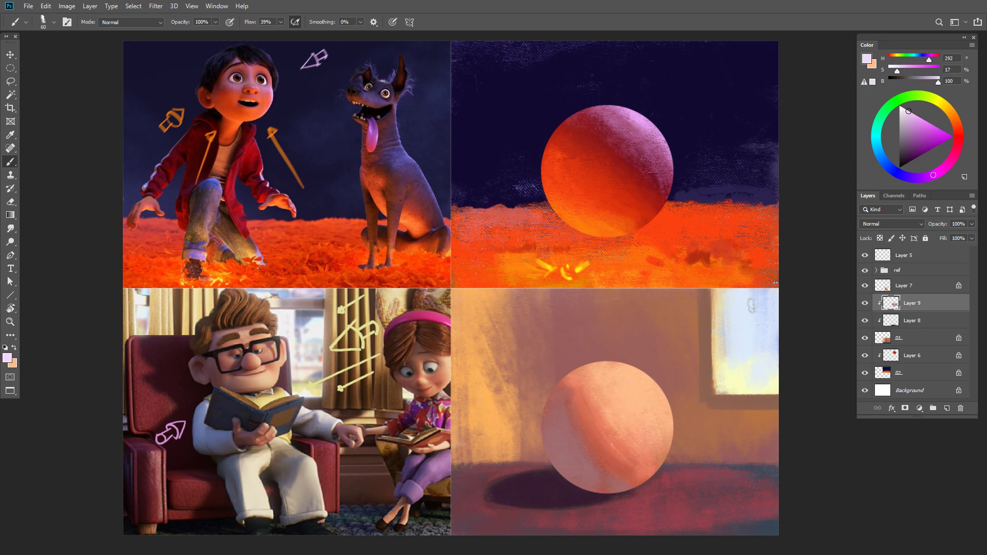
key(g)
drag(756, 350, 732, 429)
mouse_move(763, 330)
mouse_down()
mouse_move(739, 417)
mouse_move(745, 381)
mouse_up()
key(b)
Step: On Layer 7, paint pale peach and cream highlights on the sphere's window-facing side, starting with a size 125 brush
click(905, 286)
alt+click(700, 373)
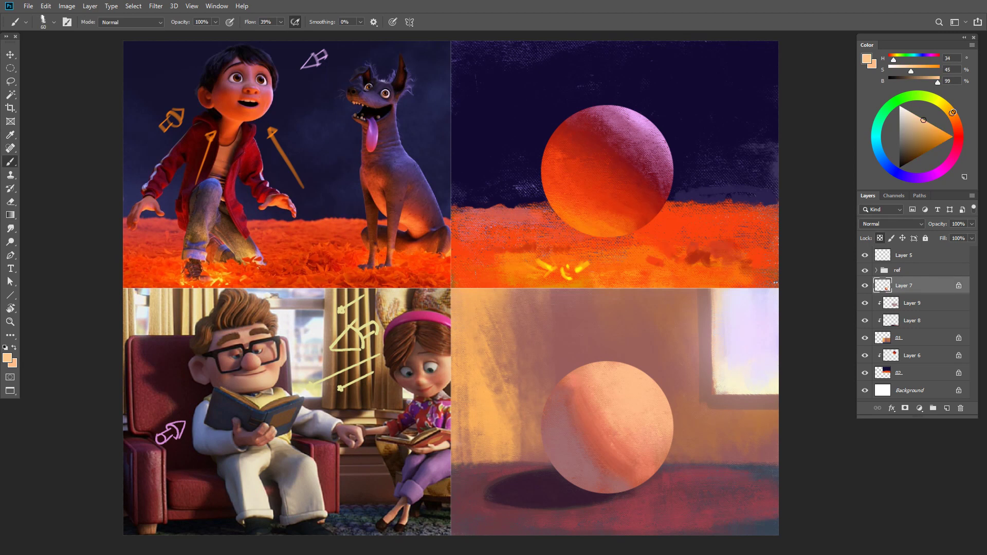
key(bracketright)
key(bracketright)
key(bracketright)
key(bracketright)
key(bracketright)
drag(639, 423, 644, 392)
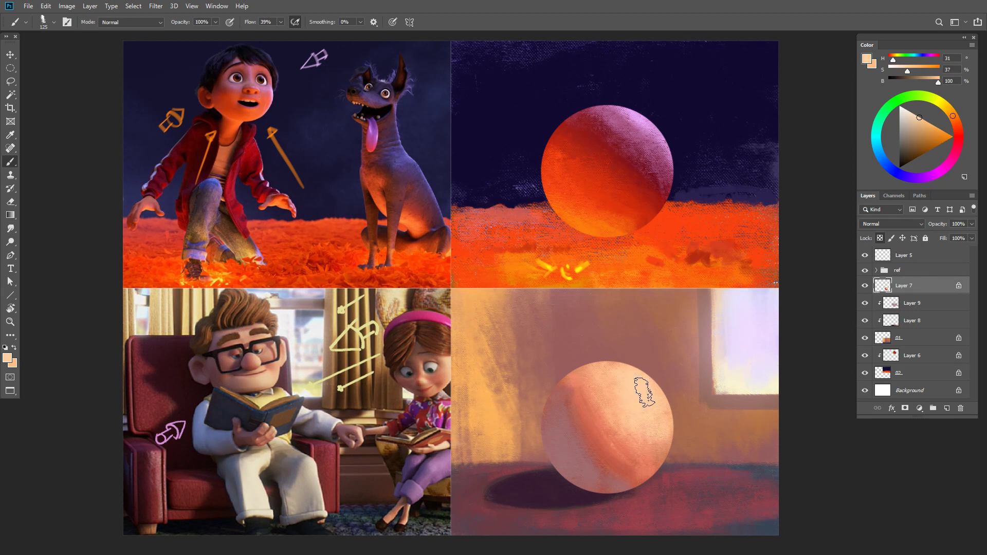
click(950, 112)
click(652, 393)
key(bracketleft)
key(bracketleft)
alt+click(631, 388)
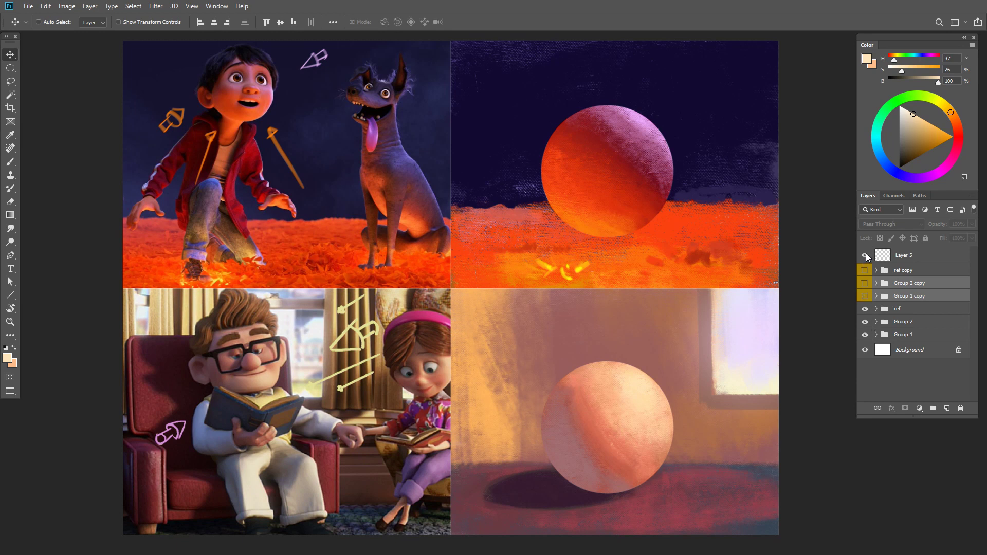
Step: Hide Layer 5, show the ref copy, Group 2 copy and Group 1 copy groups, and add a layer above them
drag(866, 255, 866, 298)
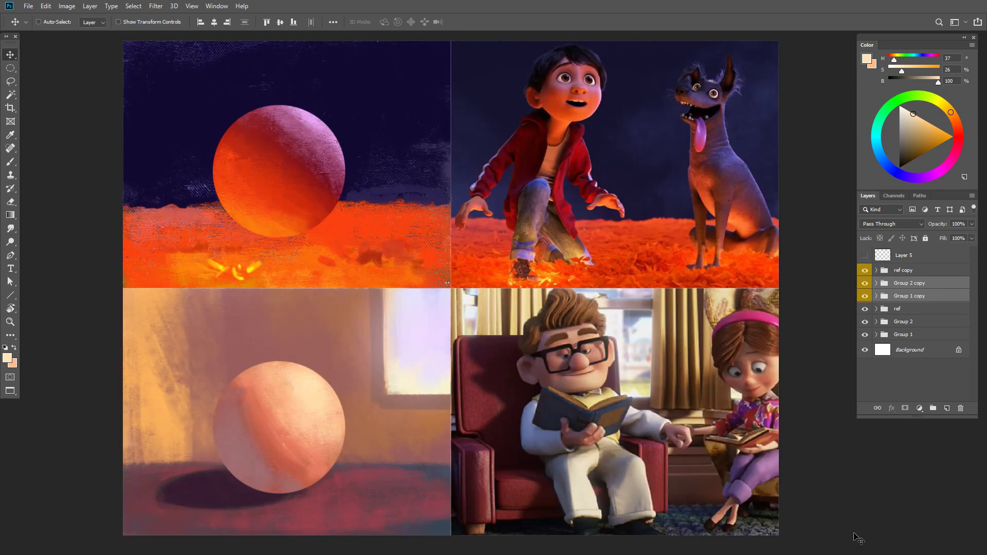
click(921, 271)
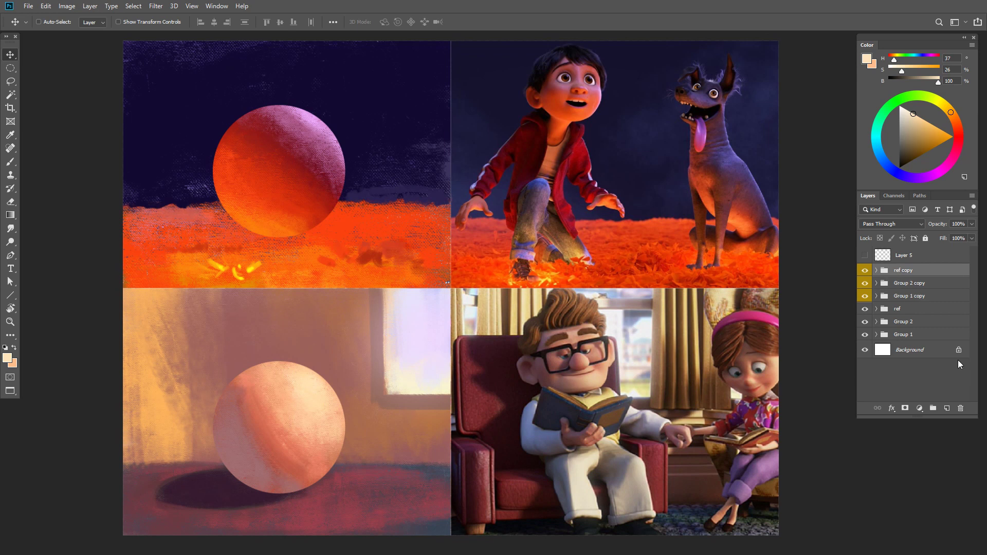
click(947, 408)
Step: Draw pale cyan arrows from each painted sphere scene to its film reference with a size 15 pencil
key(b)
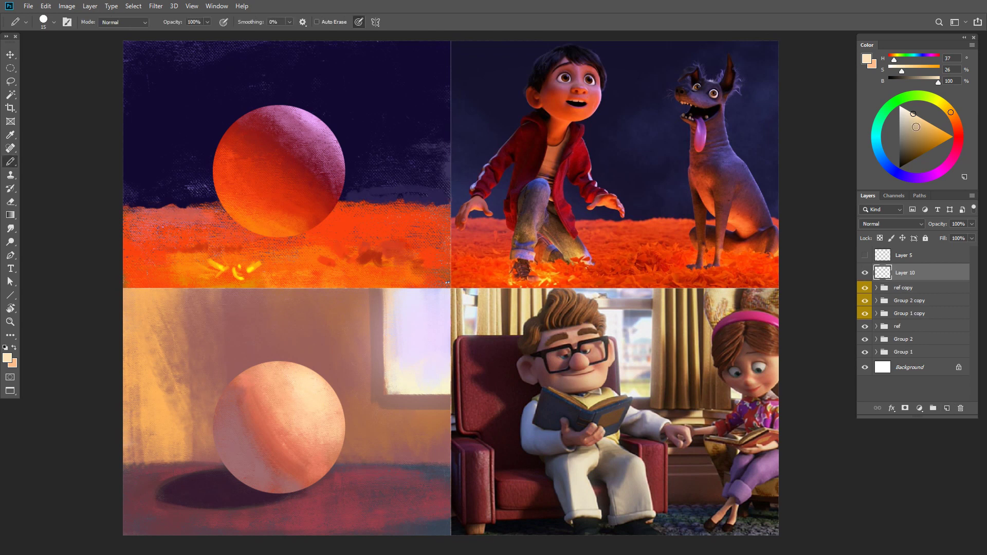
drag(881, 130, 876, 135)
click(379, 73)
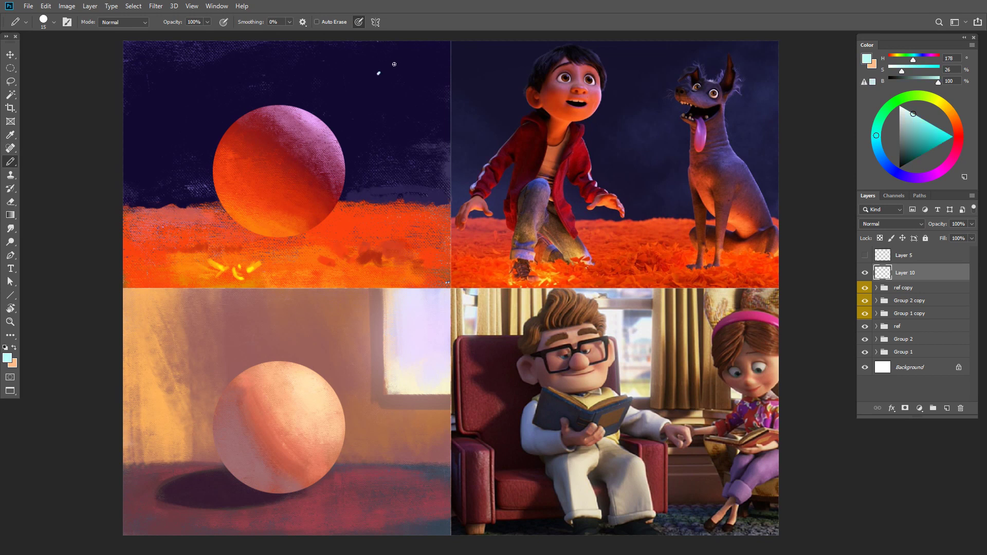
click(379, 73)
mouse_move(376, 74)
mouse_down()
mouse_move(495, 67)
mouse_move(518, 78)
mouse_up()
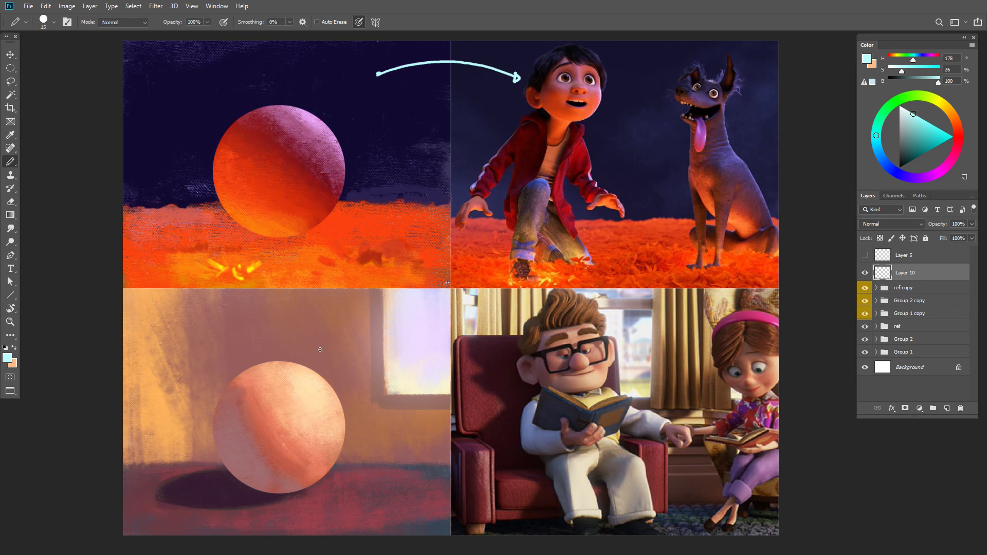
mouse_move(320, 350)
mouse_down()
mouse_move(417, 315)
mouse_move(509, 340)
mouse_up()
Step: Mark the upper sphere and the boy's face with a circled 1, and circle his jacket sleeve and knee
mouse_move(362, 153)
mouse_down()
mouse_move(365, 168)
mouse_move(362, 156)
mouse_up()
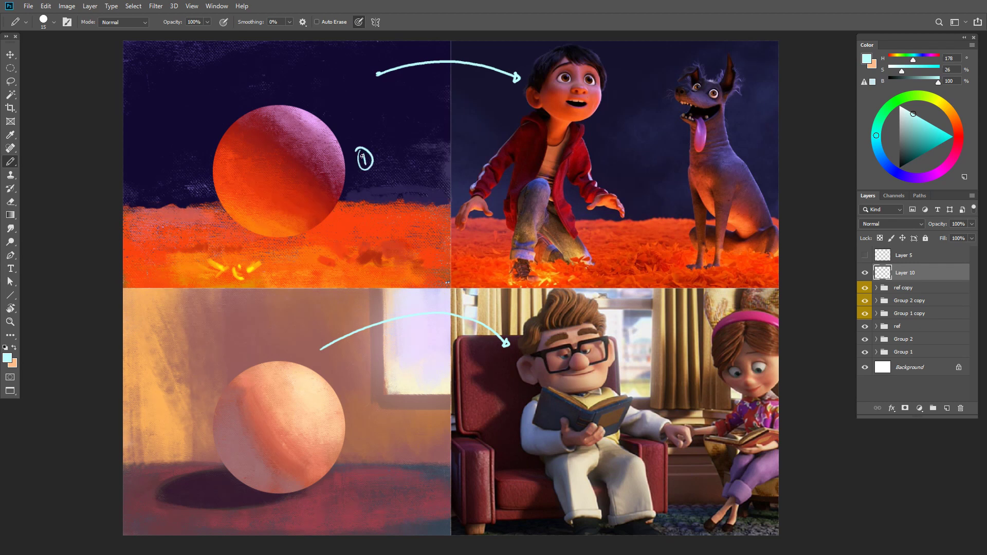
drag(613, 91, 610, 94)
mouse_move(497, 147)
mouse_down()
mouse_move(532, 146)
mouse_move(501, 128)
mouse_up()
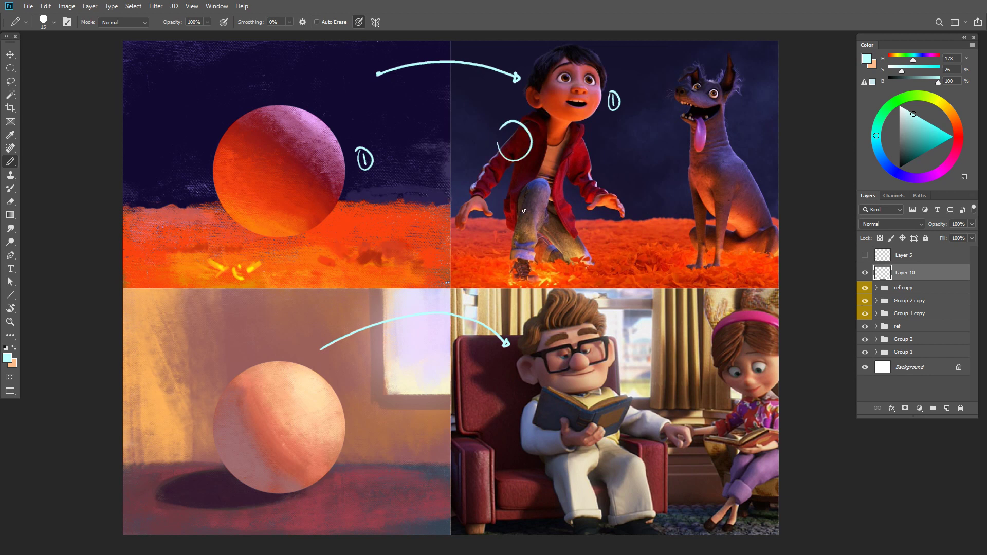
drag(534, 184, 526, 196)
Step: Mark the lower sphere and seated man's face with a circled 1, and draw lines to his sleeve and the armchair seat
mouse_move(357, 420)
mouse_down()
mouse_move(360, 431)
mouse_move(360, 417)
mouse_up()
mouse_move(534, 371)
mouse_down()
mouse_move(536, 381)
mouse_move(526, 377)
mouse_up()
drag(369, 484, 534, 438)
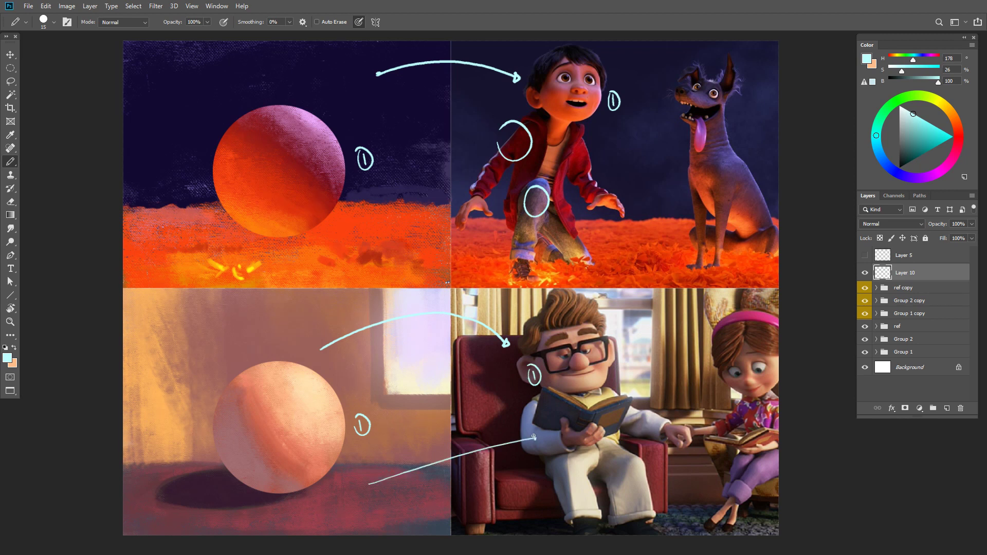
drag(371, 523, 512, 494)
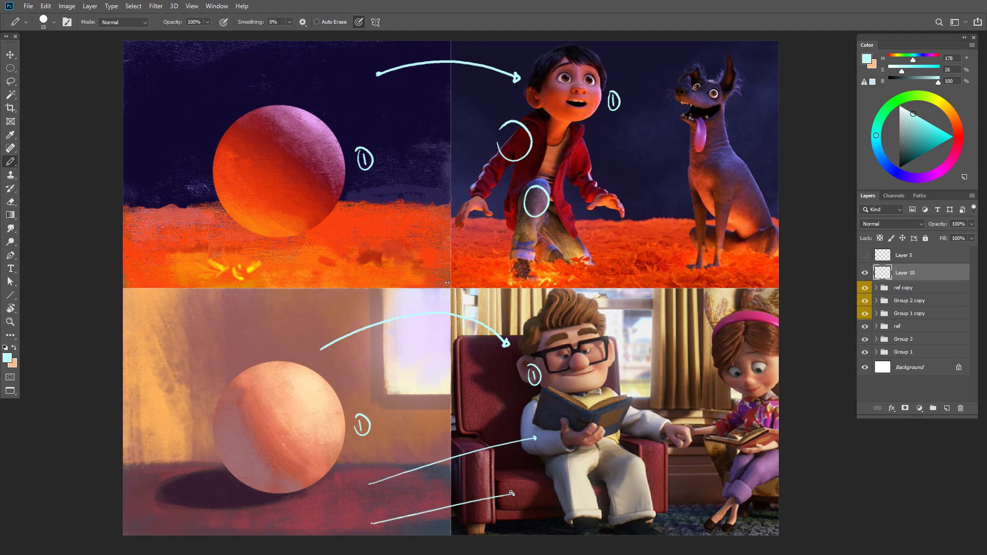